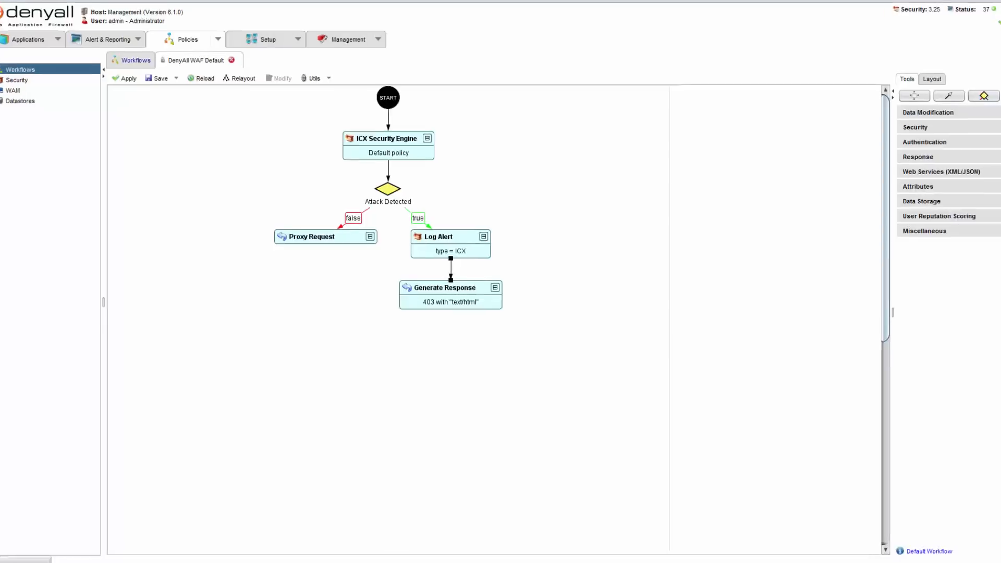
left_click_drag(506, 309, 360, 264)
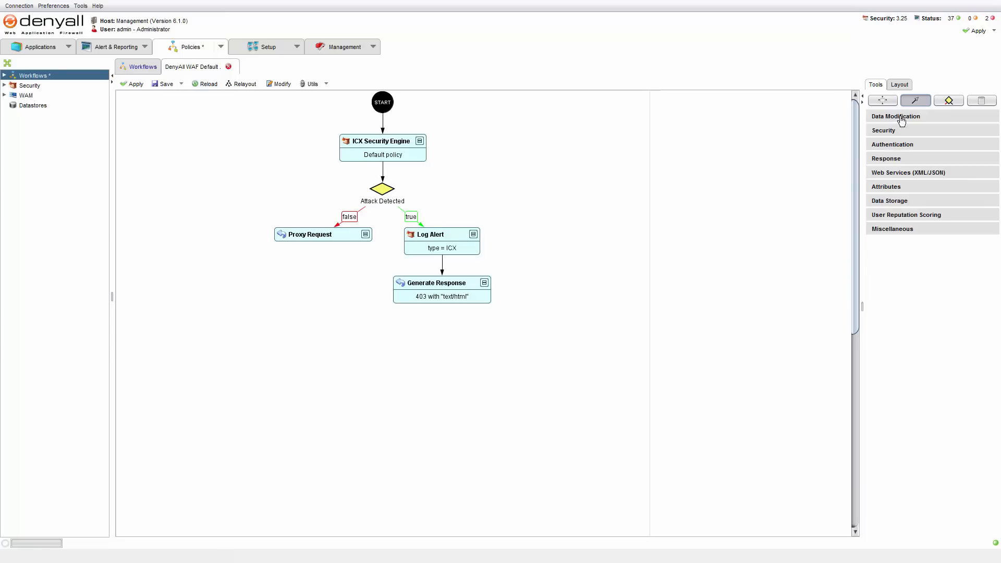
Add Response Header Set and Response Header Unset nodes below Proxy Request and link all three in sequence
left_click(902, 120)
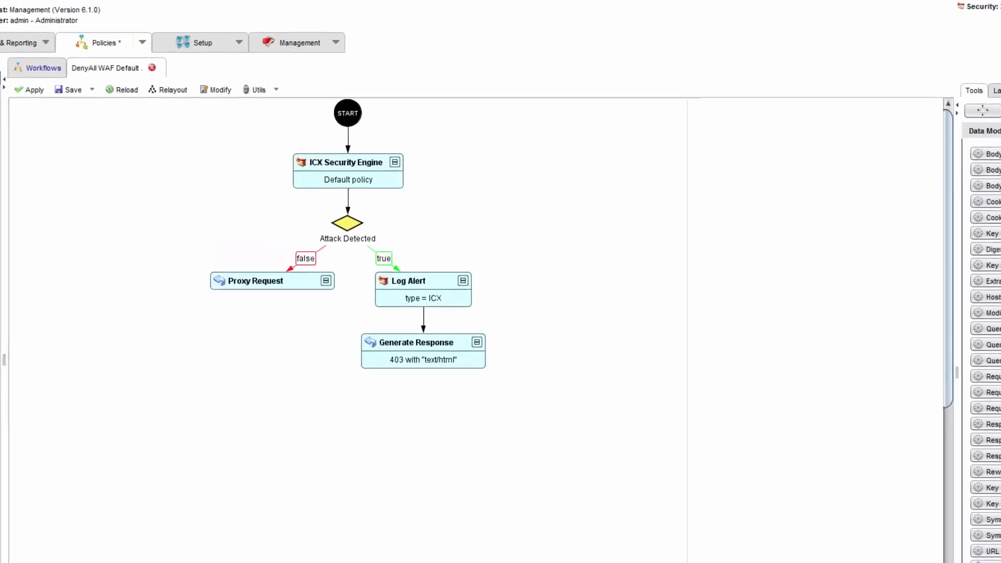
left_click_drag(911, 371, 325, 266)
left_click_drag(208, 391, 139, 412)
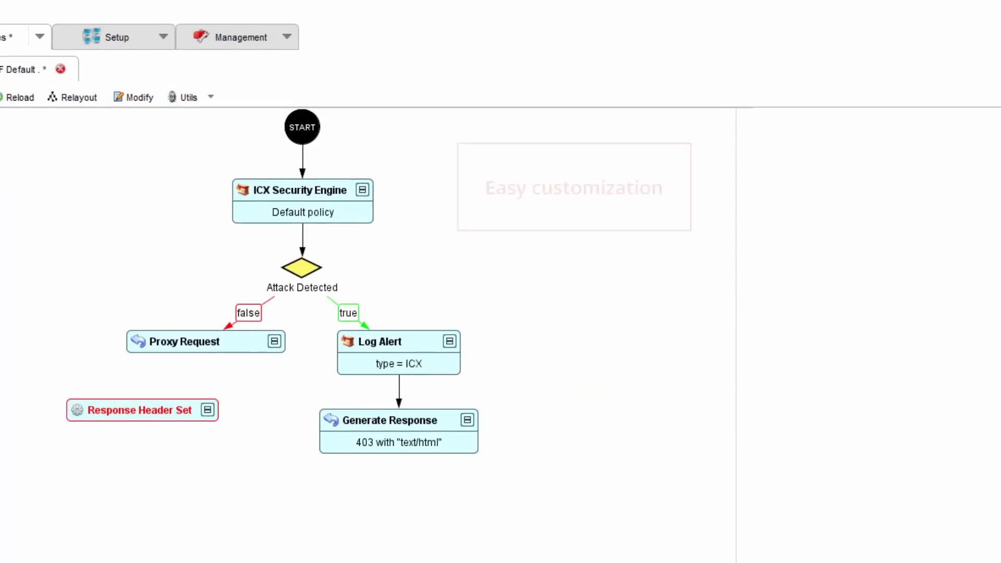
left_click_drag(1000, 548, 139, 478)
mouse_move(199, 348)
left_mouse_down()
mouse_move(149, 411)
mouse_move(140, 474)
left_mouse_up()
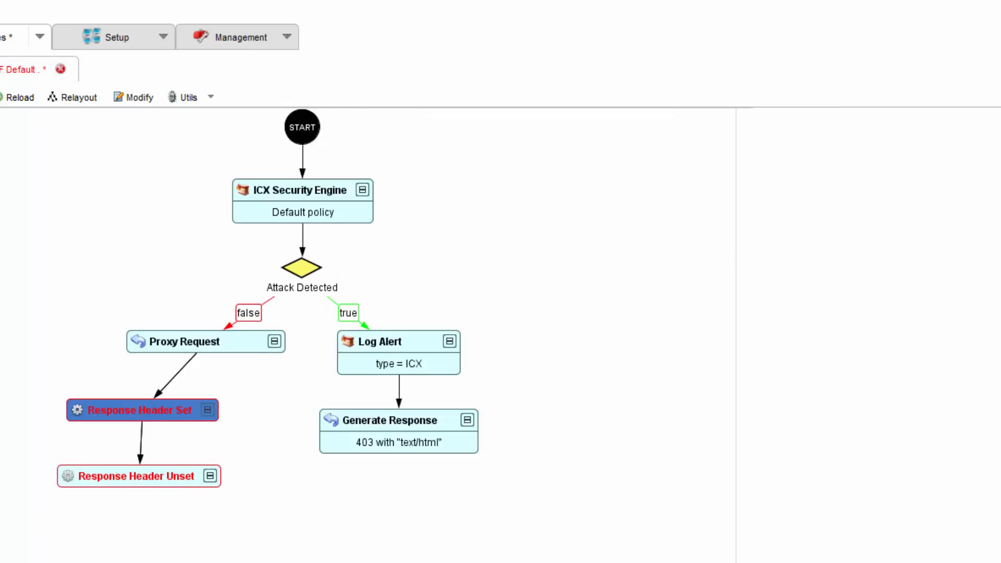
Insert a Cookie Virtualization node between START and ICX Security Engine
left_click_drag(1000, 194, 427, 157)
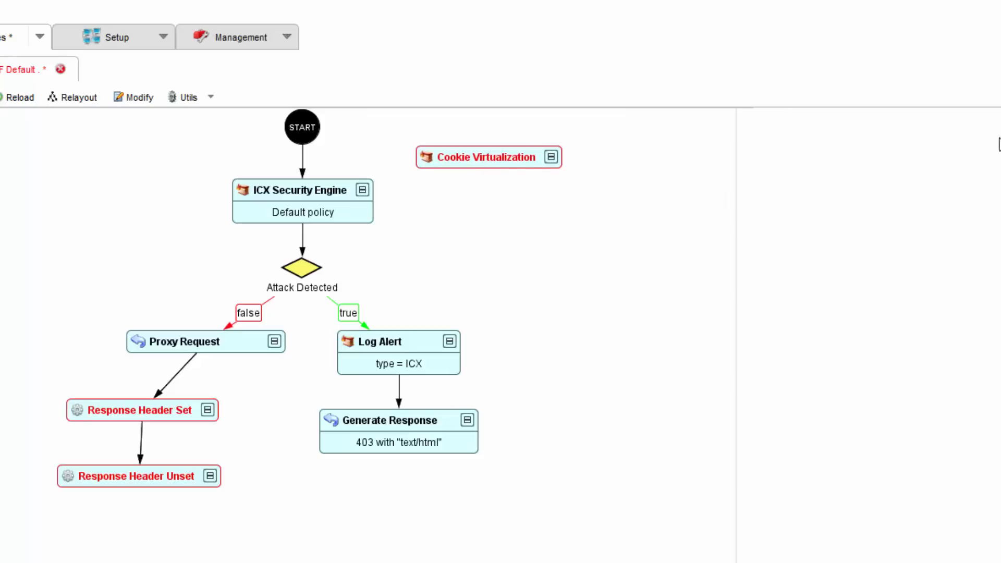
mouse_move(302, 177)
left_mouse_down()
mouse_move(454, 157)
mouse_move(359, 194)
left_mouse_up()
Configure the Cookie Virtualization node, entering Session in its settings
double_click(452, 157)
left_click(667, 216)
left_click(665, 244)
left_click(664, 240)
type("Session")
key("Return")
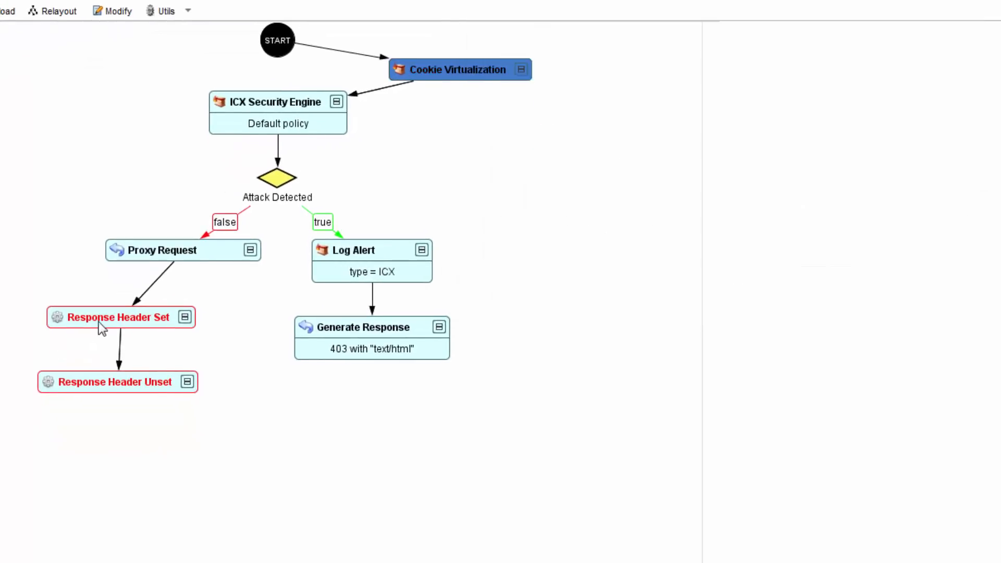
Configure the Response Header Set node to set the Server header to DenyAll WS
double_click(99, 321)
type("Server")
key("Tab")
key("Tab")
key("Tab")
type("DenyAll WS")
key("Return")
Configure the Response Header Unset node to remove the X-Powered-By header and relayout the workflow
left_click(115, 382)
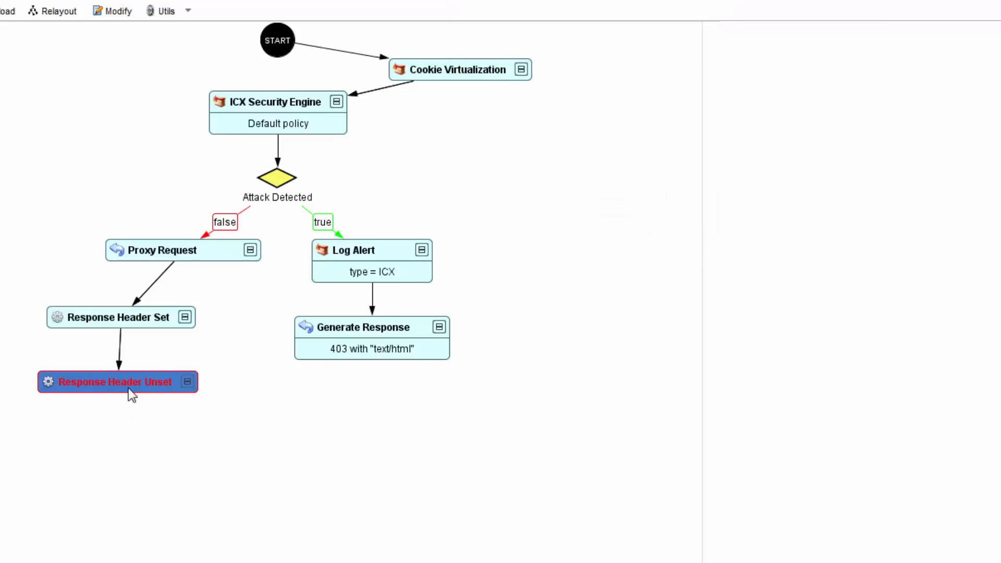
double_click(128, 388)
type("X-Powered-By")
key("Return")
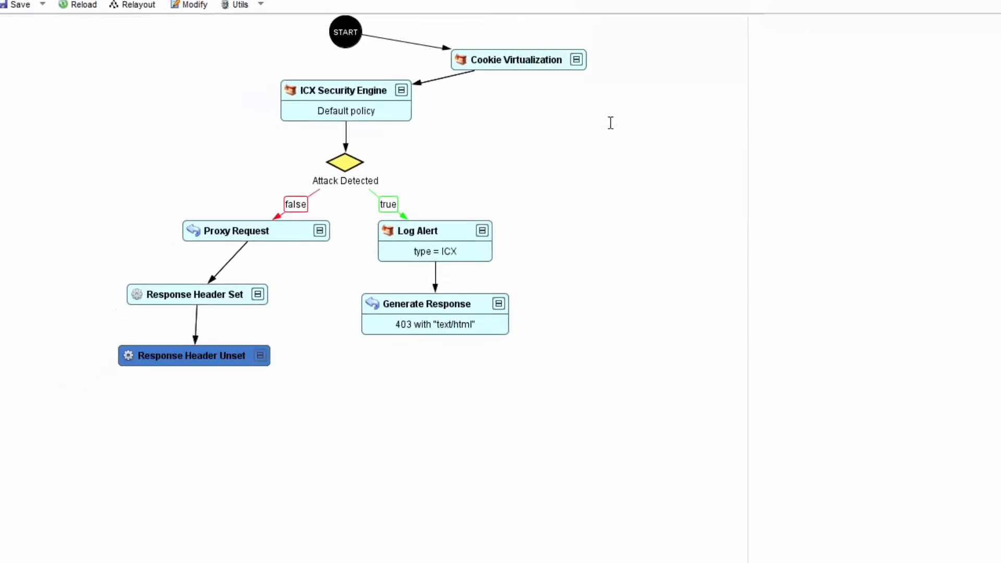
left_click(134, 5)
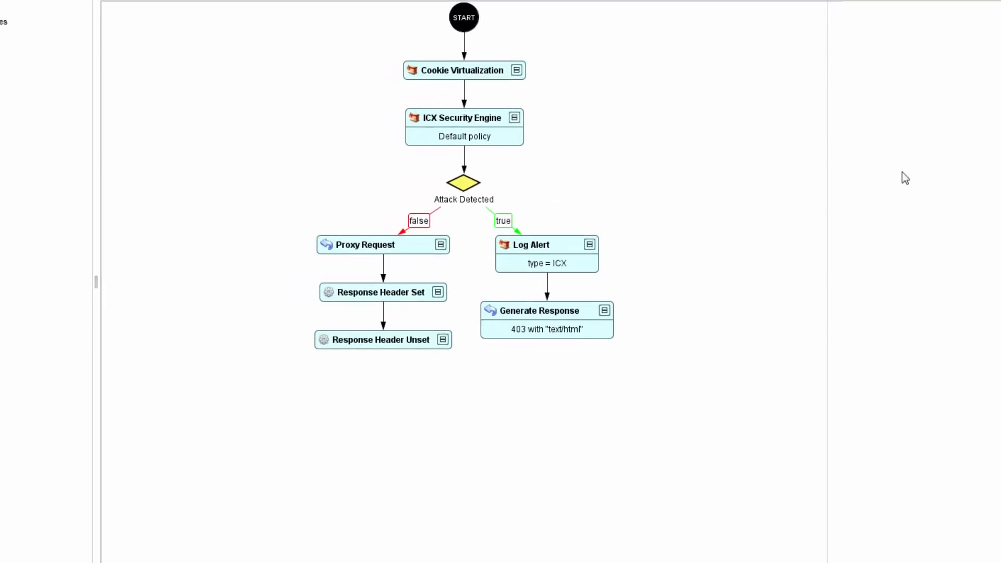
Insert the Known sensitive URLs sub-workflow between START and Cookie Virtualization, and the Output control sub-workflow between Proxy Request and Response Header Set
left_click_drag(999, 334, 725, 75)
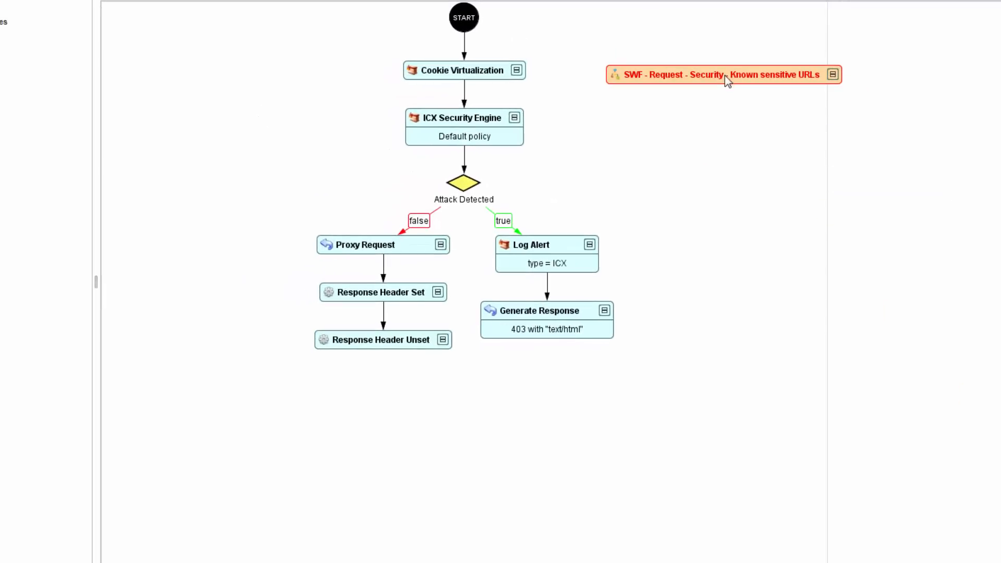
left_click_drag(999, 339, 210, 437)
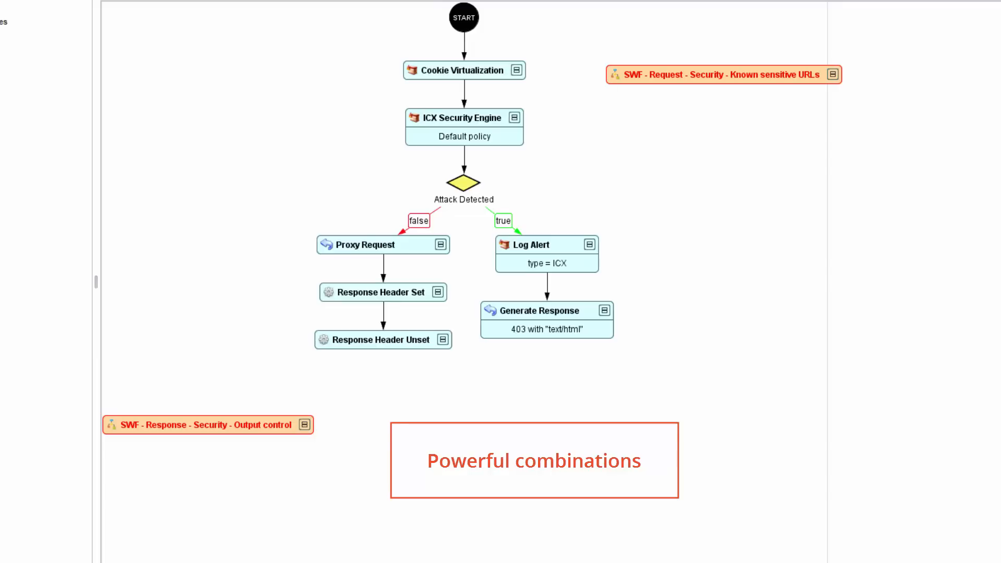
left_click_drag(463, 58, 716, 72)
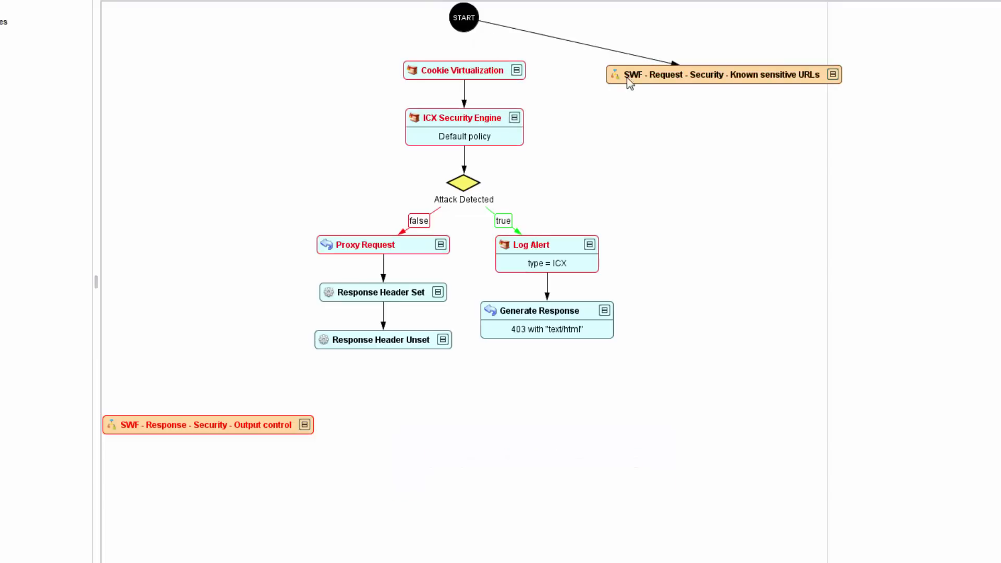
left_click_drag(626, 80, 464, 70)
left_click_drag(383, 283, 163, 428)
left_click_drag(251, 426, 374, 299)
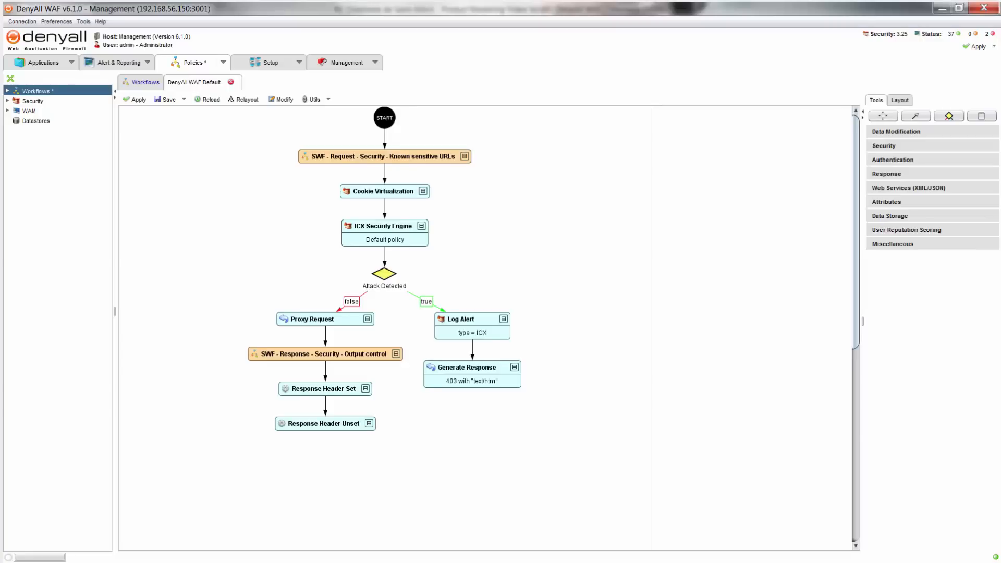
Add an IP Geolocation node and a decision, linked in sequence after Cookie Virtualization
left_click(893, 245)
left_click_drag(906, 362, 531, 219)
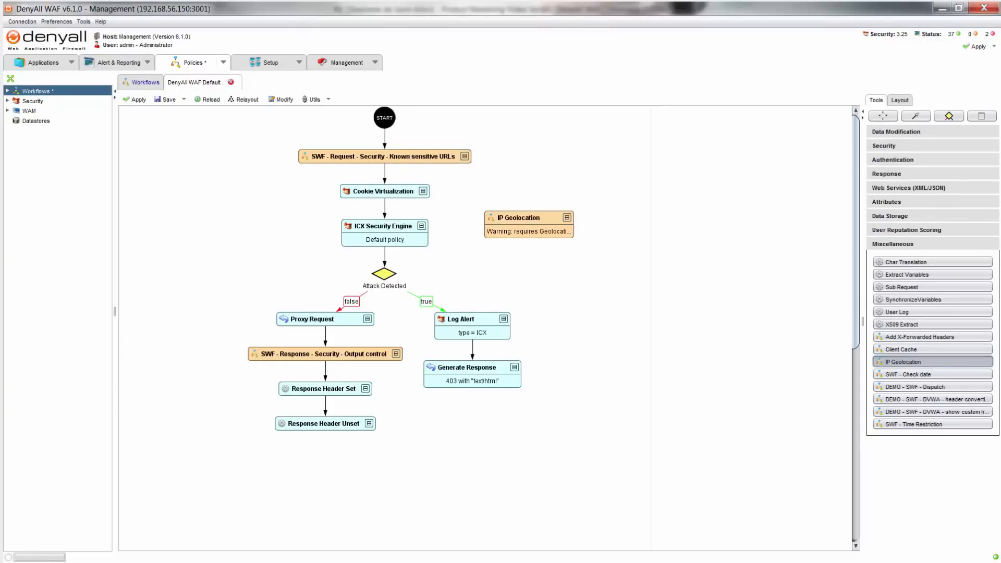
left_click_drag(949, 116, 576, 263)
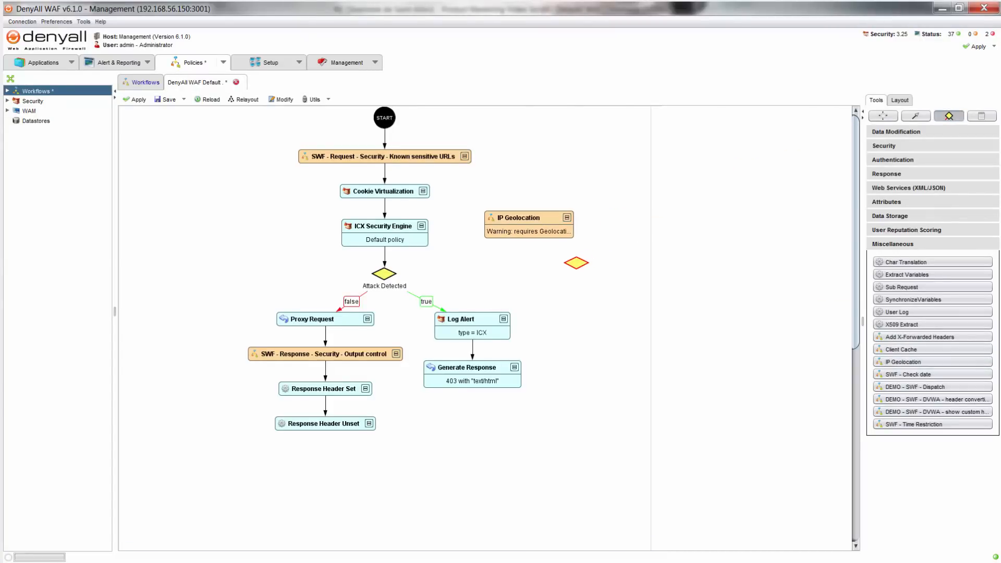
mouse_move(385, 219)
left_mouse_down()
mouse_move(531, 220)
mouse_move(576, 263)
left_mouse_up()
Duplicate the ICX Security Engine node, link the decision's false branch to the original and true branch to the copy, and link the copy to Attack Detected
left_click(917, 115)
left_click(394, 238)
right_click(395, 238)
left_click(597, 310)
right_click(597, 310)
left_click(626, 358)
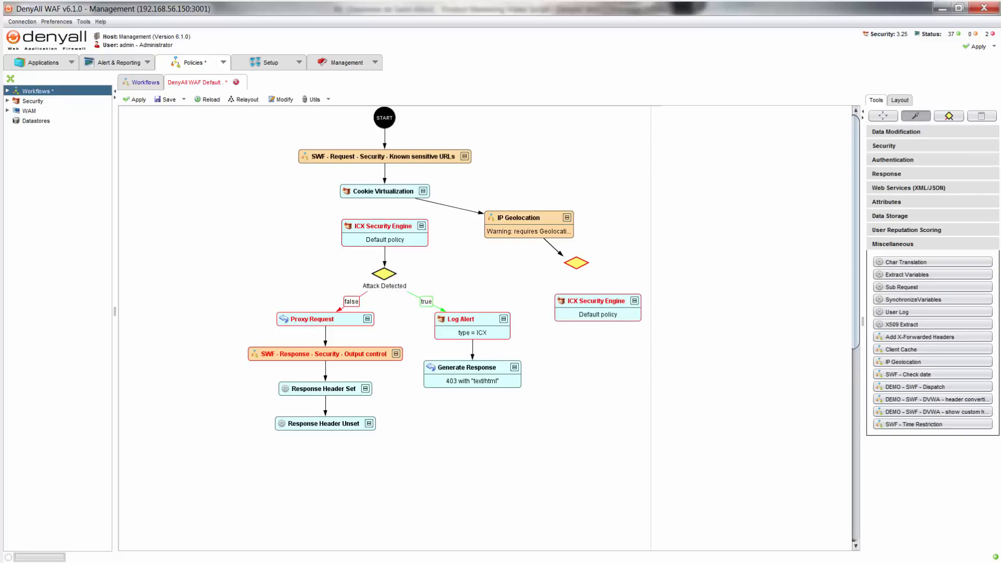
mouse_move(576, 262)
left_mouse_down()
mouse_move(597, 308)
mouse_move(385, 274)
left_mouse_up()
left_click_drag(576, 263, 386, 234)
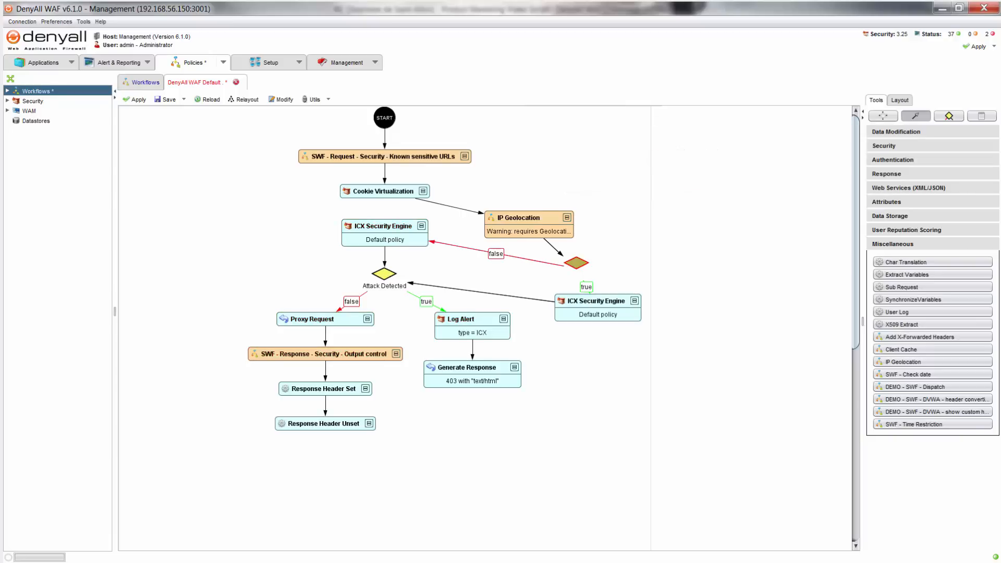
Give the new decision the description "IP coming from China?"
double_click(576, 263)
type("IP coming from Chi")
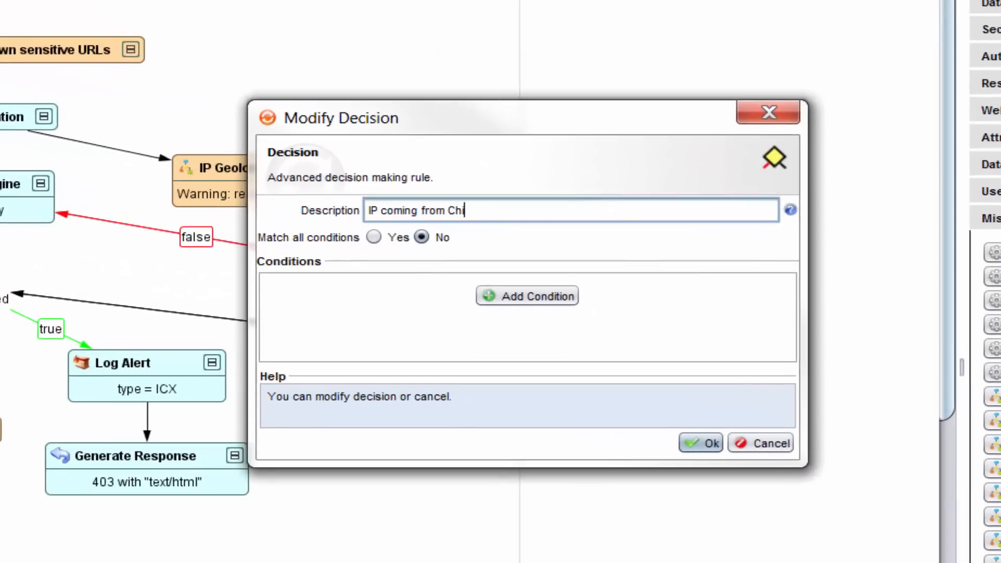
type("na?")
Set the decision's condition so that geoip.name is China, and accept the decision
left_click(527, 296)
left_click(443, 289)
scroll(354, 516, "down", 9)
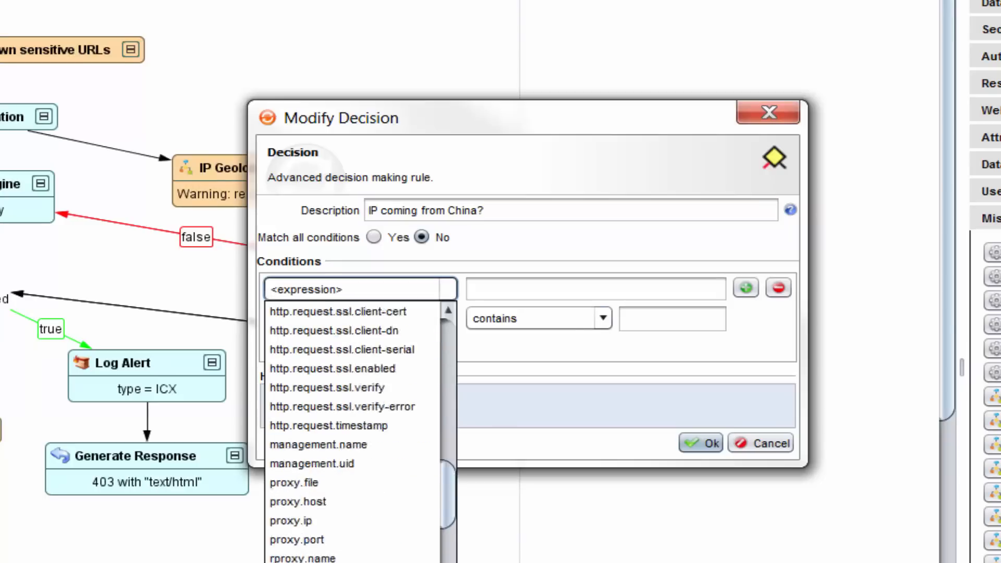
scroll(355, 522, "down", 3)
left_click(355, 539)
left_click(601, 290)
left_click(501, 349)
left_click(672, 290)
type("Chin")
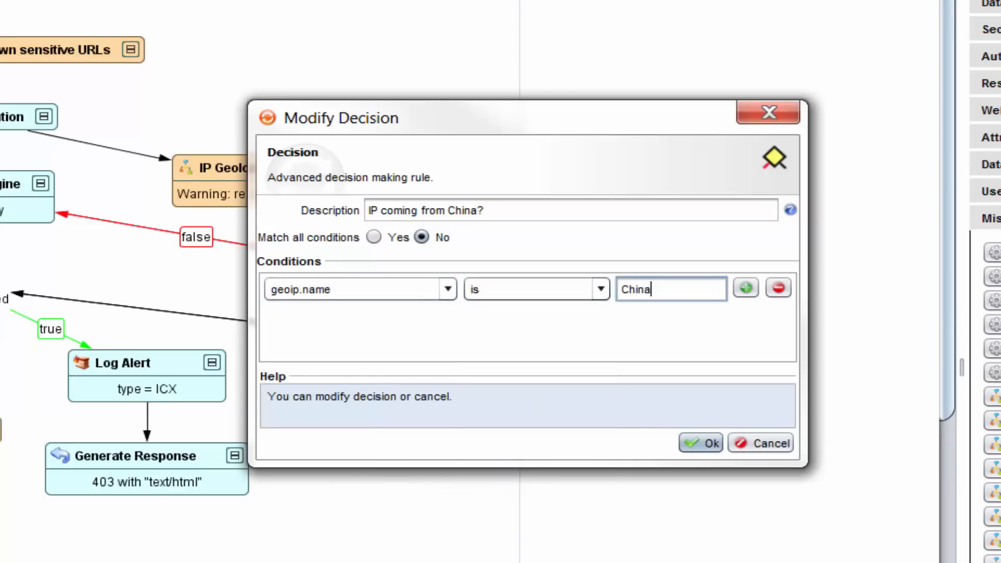
type("a")
key("Return")
Choose the security policy for the copied ICX Security Engine node on the China branch
double_click(409, 341)
left_click(590, 217)
left_click(411, 268)
left_click(631, 339)
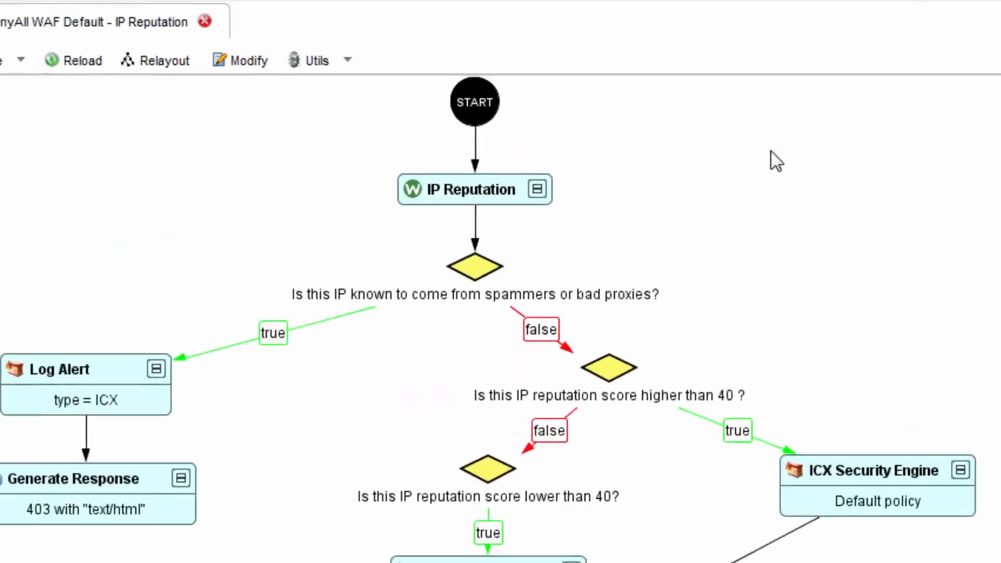
Examine the IP Reputation workflow's spammer and bad proxy decision with its Log Alert and Generate Response nodes
left_click(510, 282)
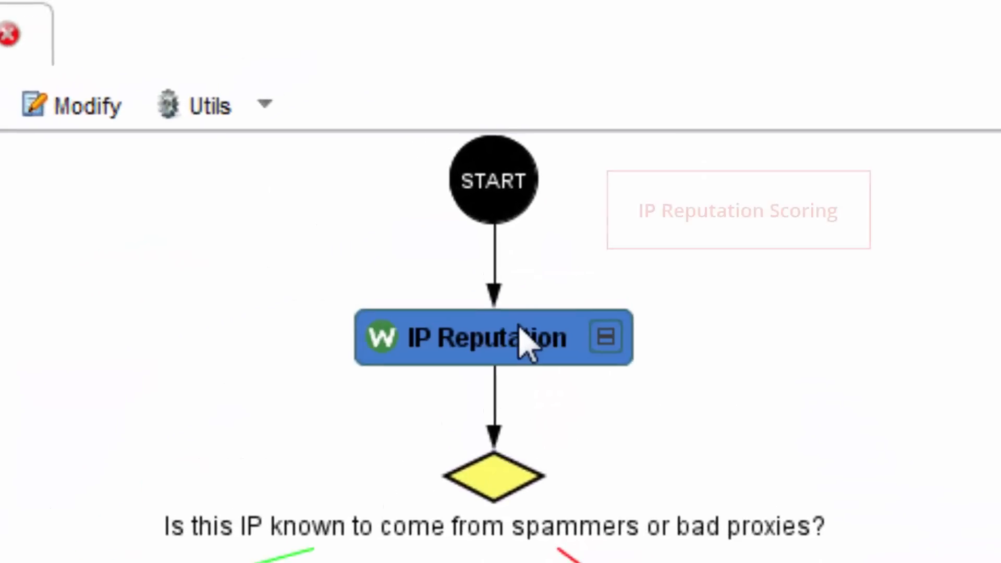
left_click(495, 482)
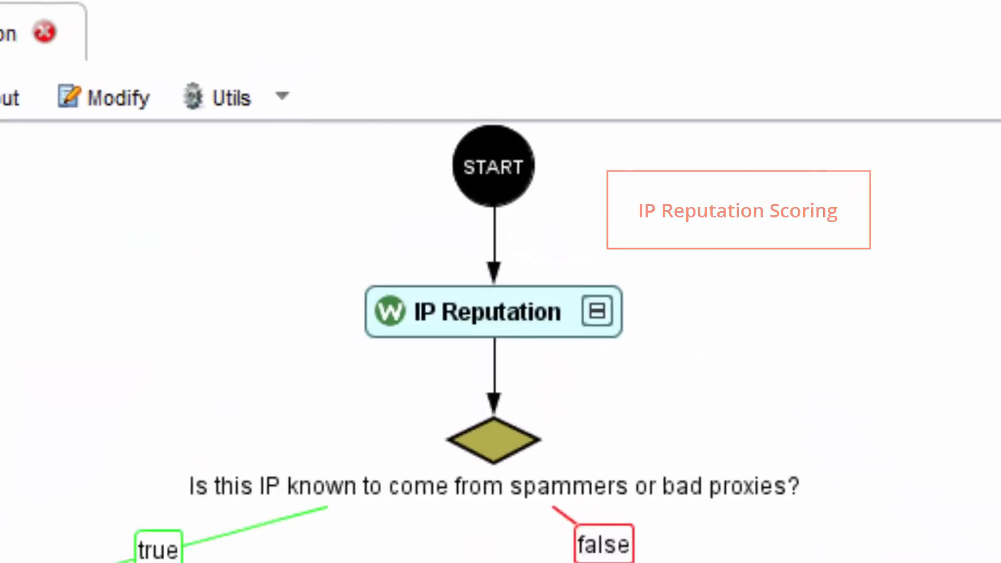
left_click(233, 242)
left_click(277, 286)
left_click(291, 230)
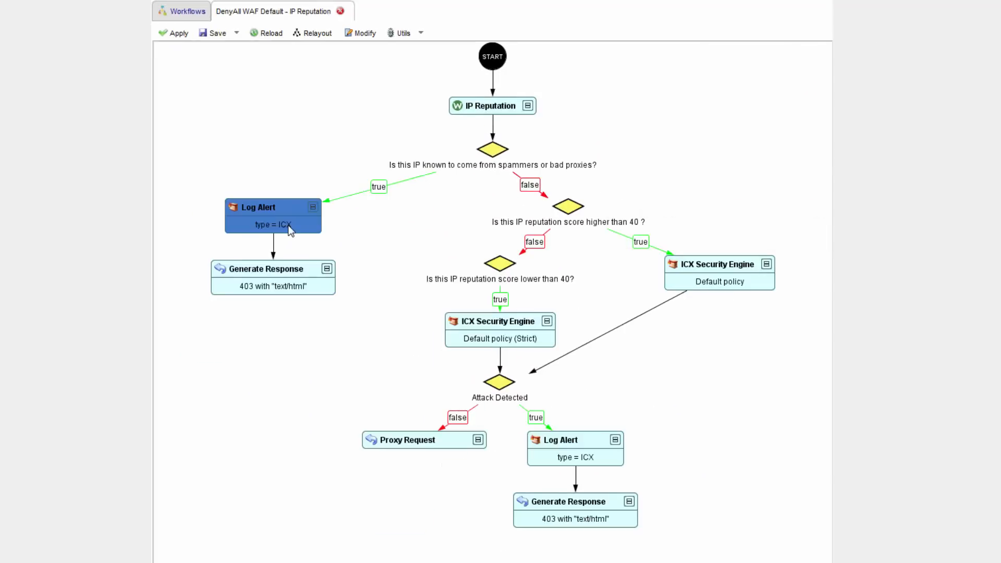
Examine the decisions on reputation scores above and below 40 and the ICX Security Engine policies they lead to
left_click(494, 146)
left_click(567, 207)
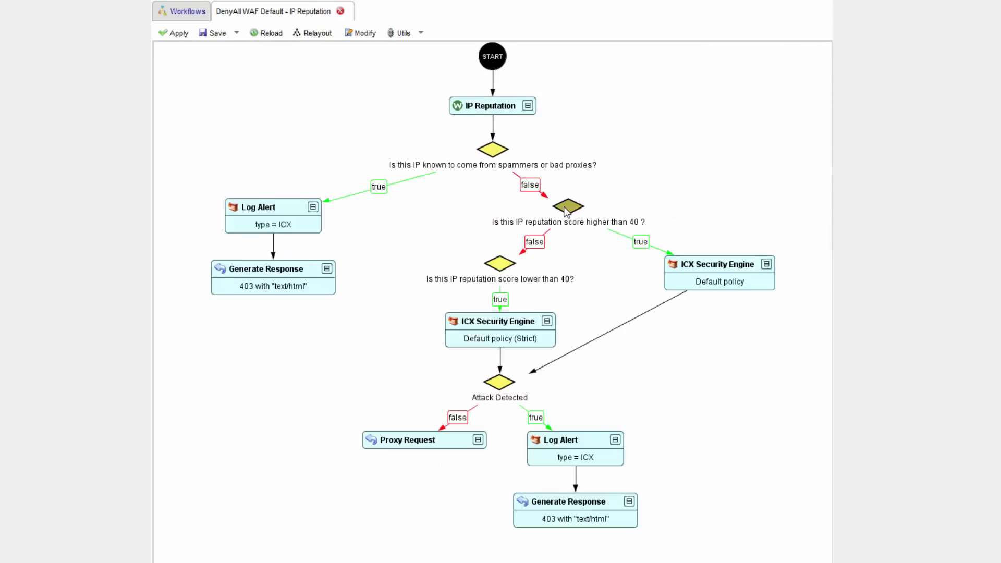
left_click(686, 267)
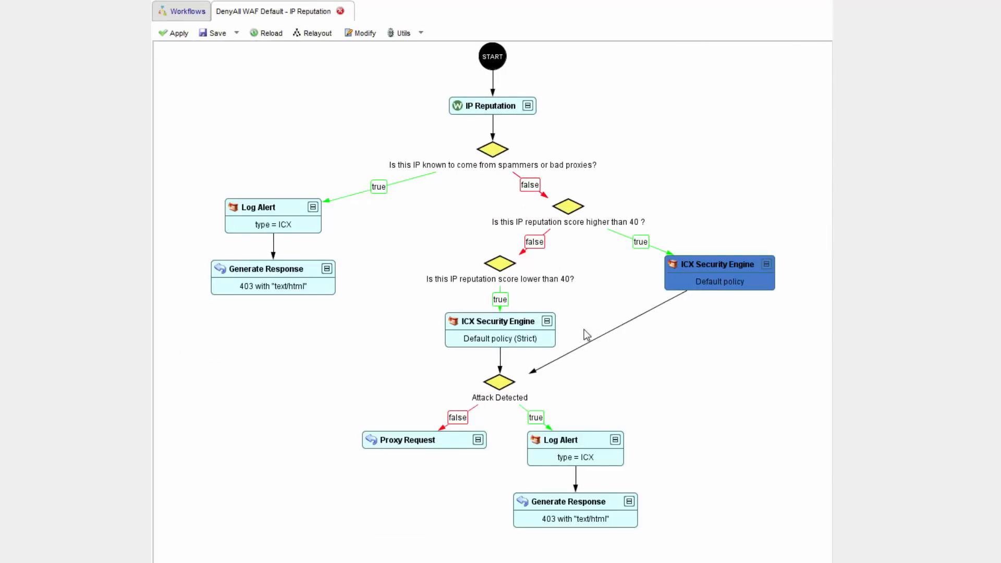
left_click(506, 383)
left_click(714, 265)
left_click(567, 209)
left_click(502, 264)
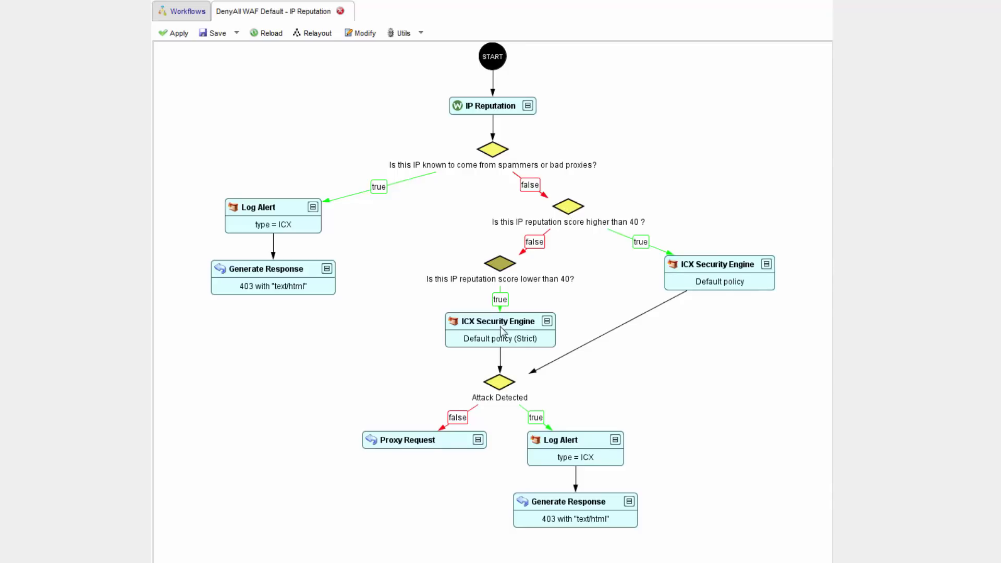
left_click(496, 336)
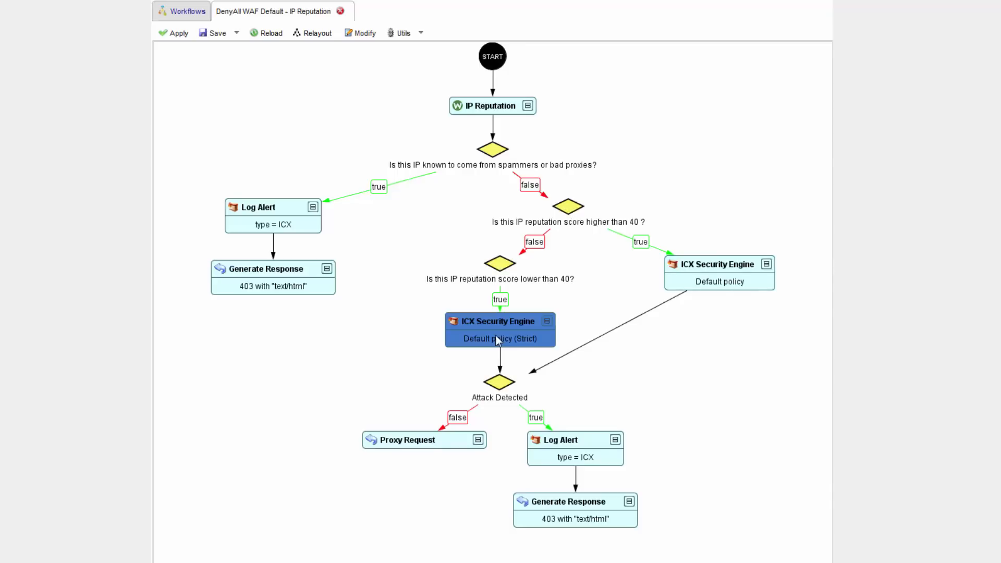
Examine the Attack Detected decision and the Log Alert and Generate Response nodes on its true branch
left_click(496, 385)
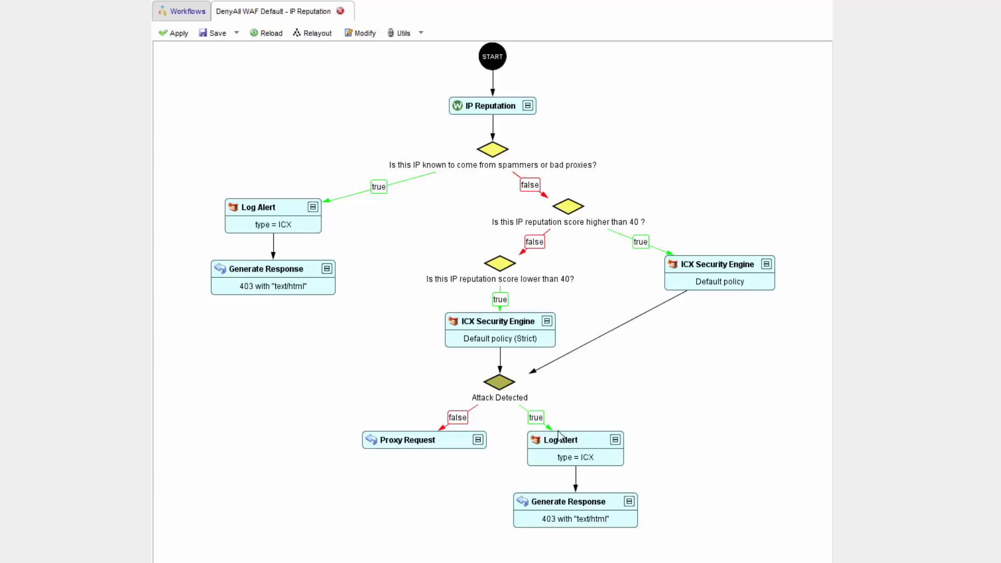
left_click(563, 444)
left_click(574, 499)
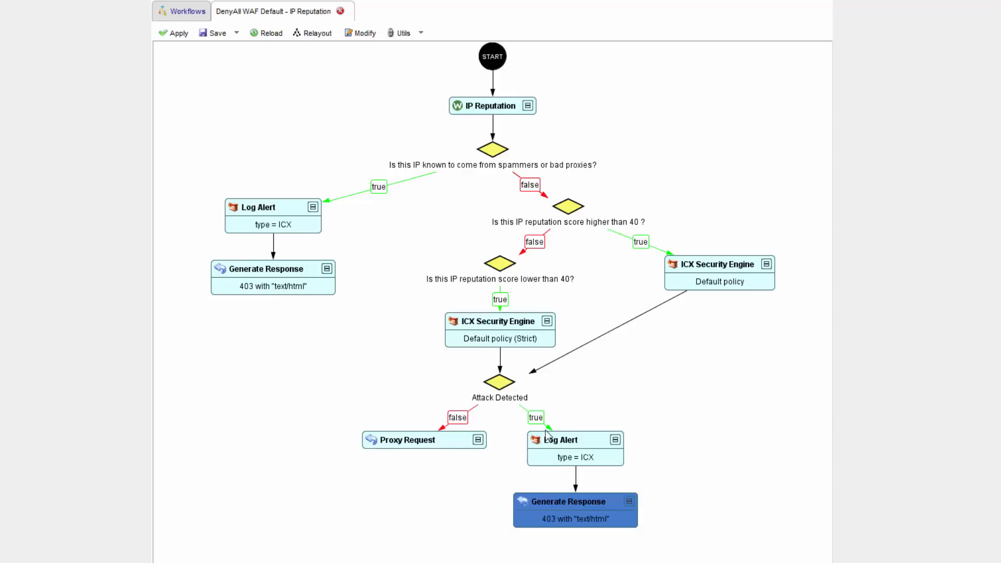
left_click(550, 451)
left_click(502, 386)
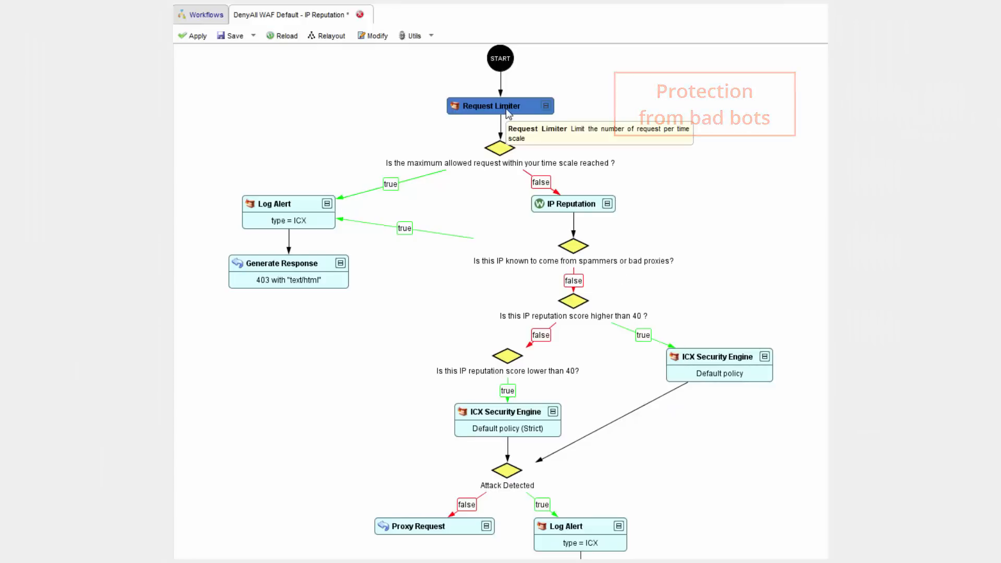
Review the Request Limiter's time scale and maximum requests allowed, and set its limitation key list to All
double_click(507, 110)
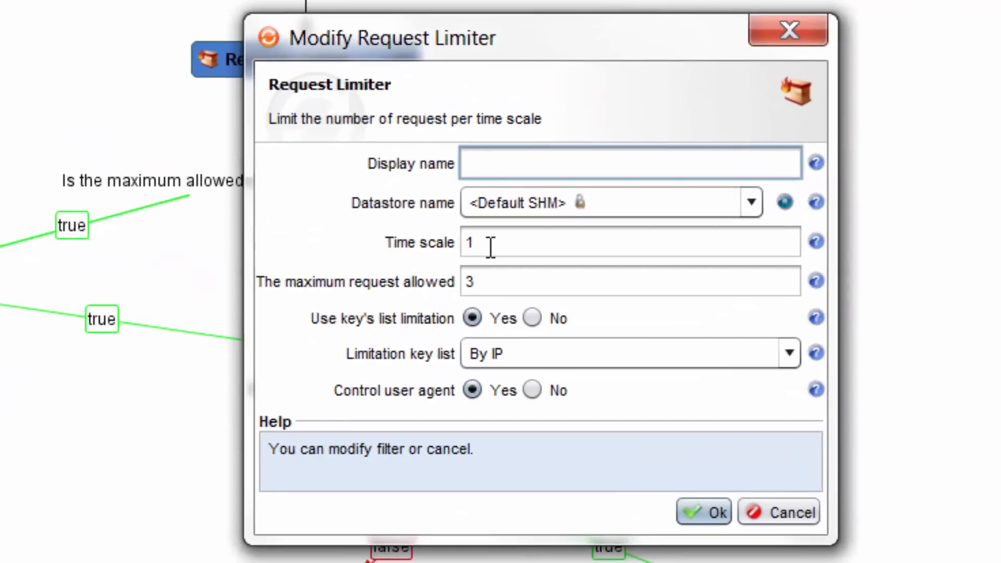
left_click(491, 246)
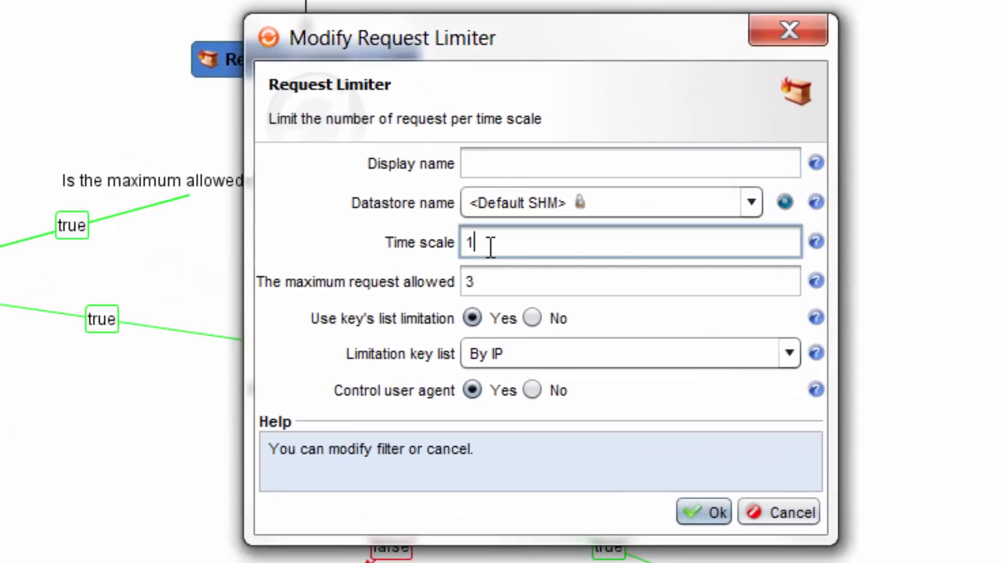
left_click_drag(520, 282, 467, 282)
left_click(531, 281)
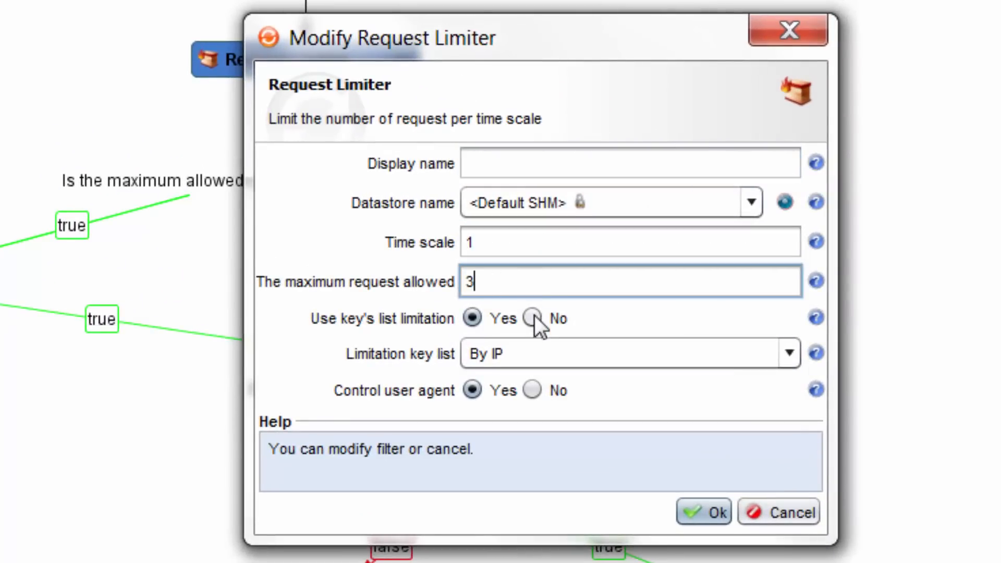
left_click(483, 358)
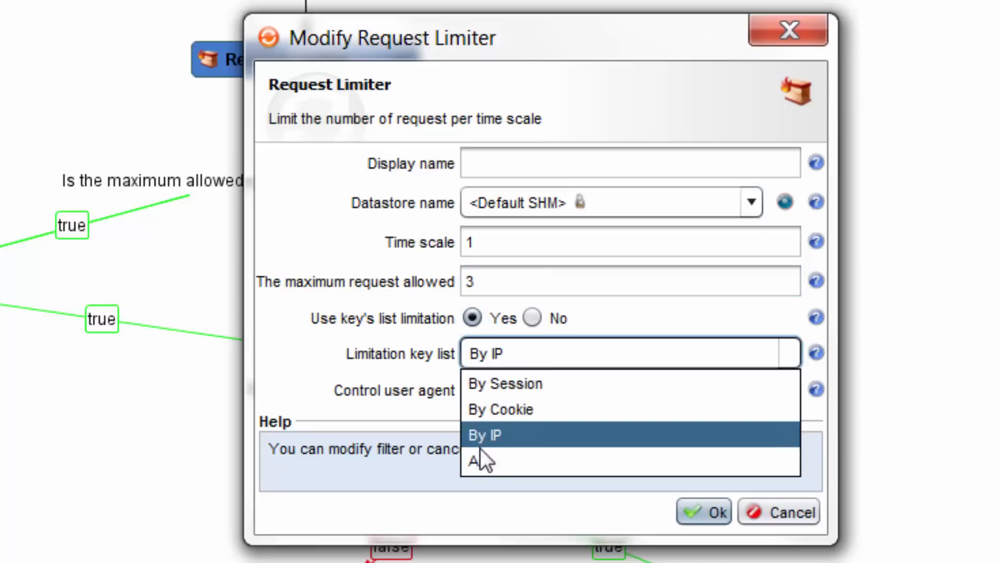
left_click(480, 462)
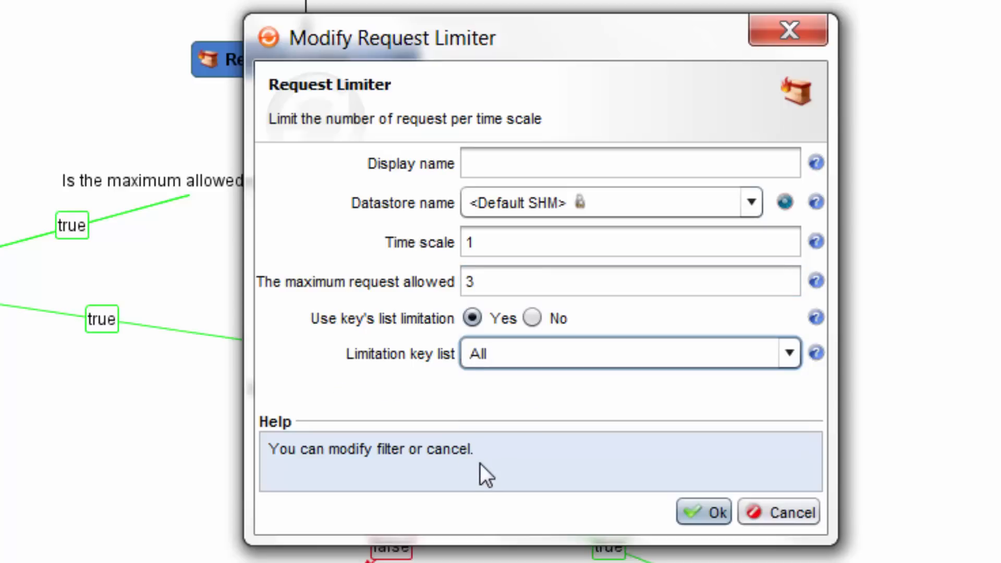
left_click(699, 520)
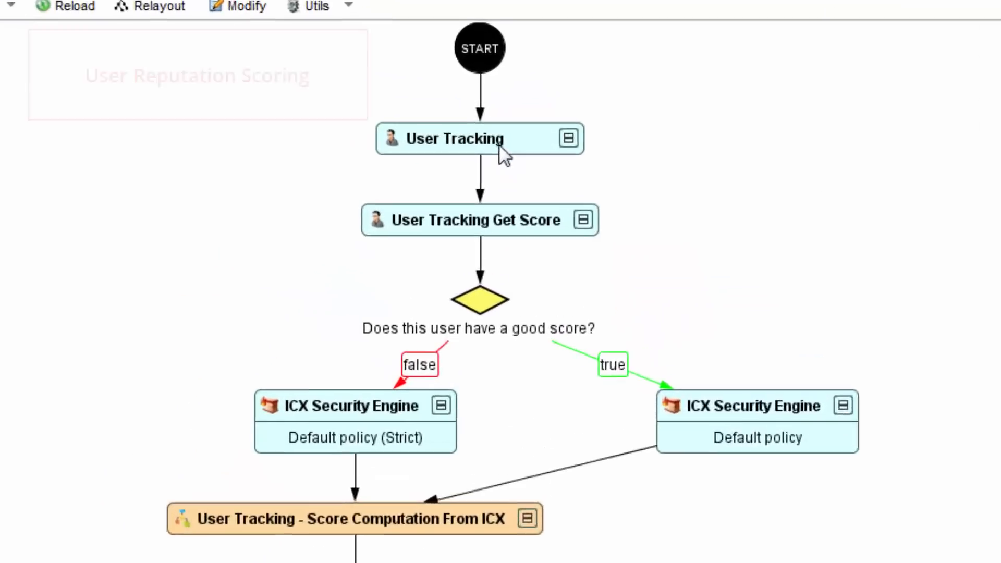
Examine the User Reputation Scoring workflow's user tracking, good-score decision, its two ICX Security Engine policies and the score computation node
mouse_move(487, 178)
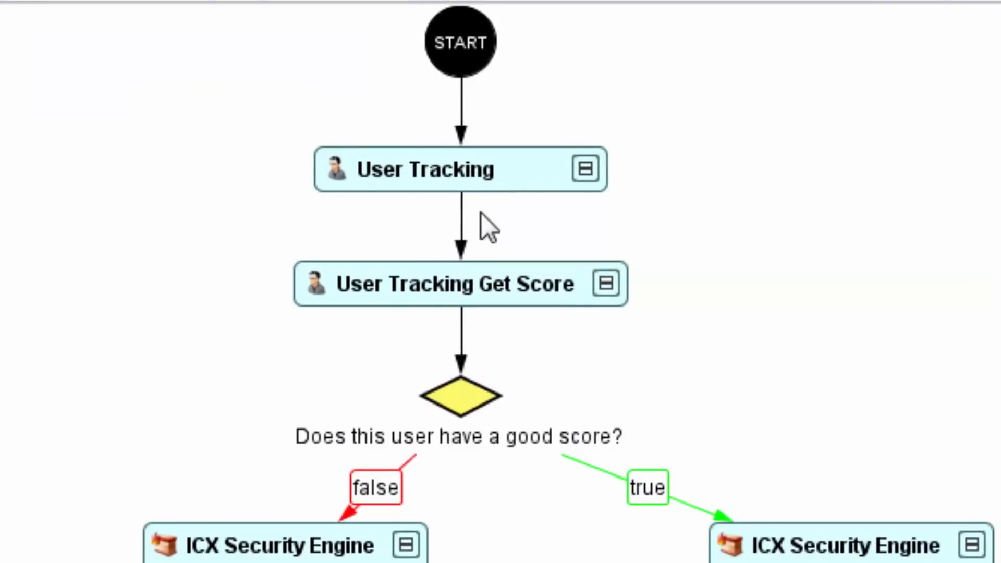
mouse_move(479, 286)
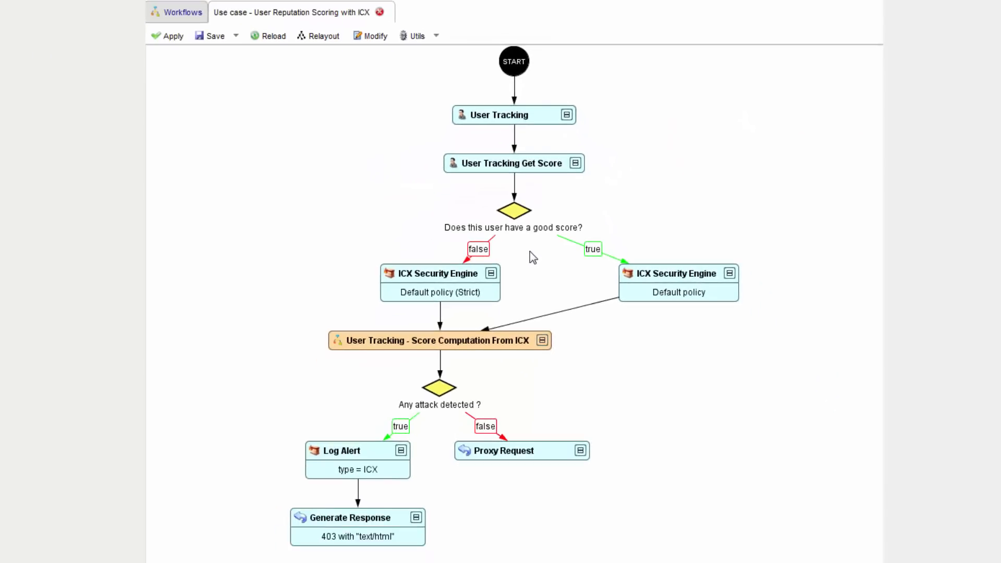
left_click(675, 289)
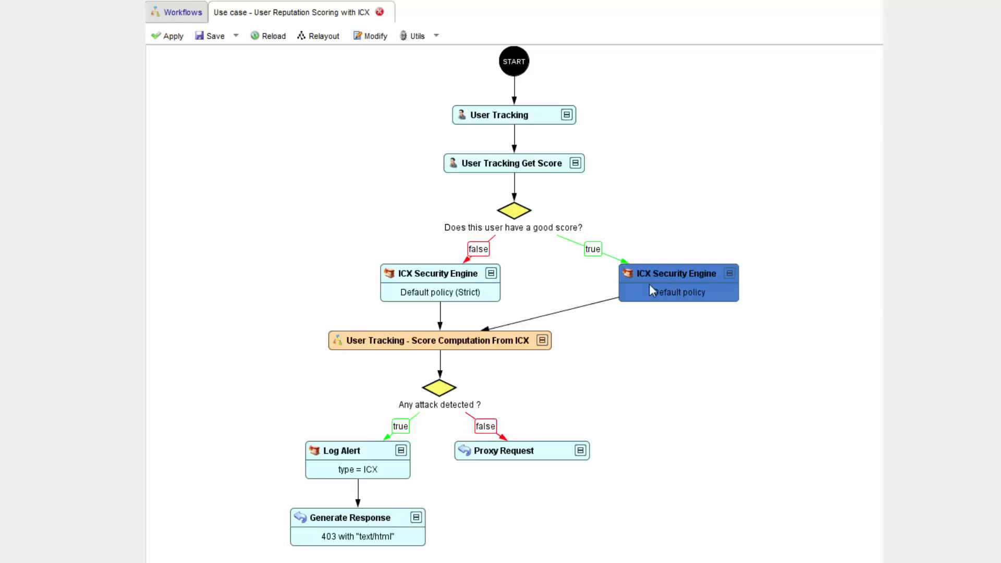
left_click(477, 285)
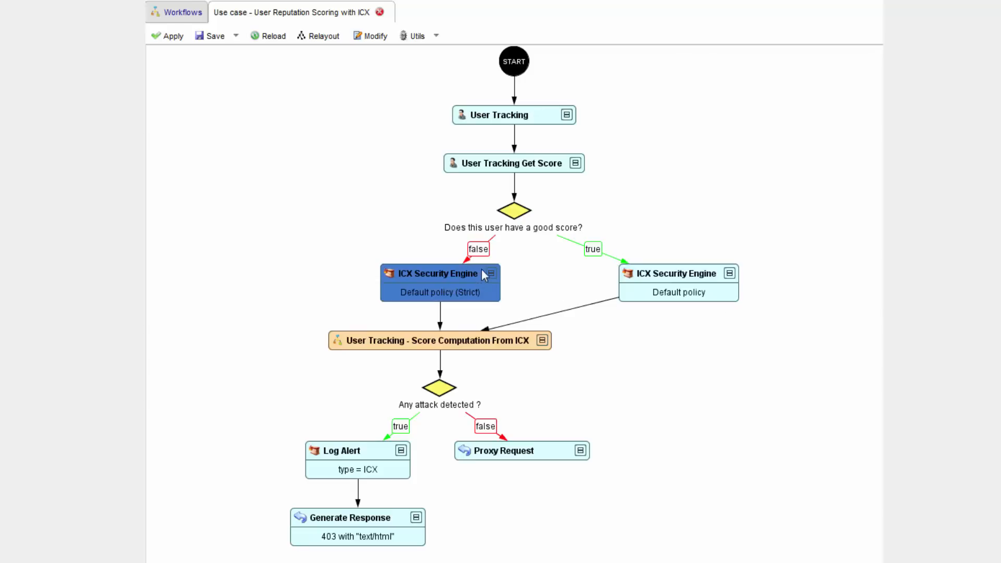
left_click(513, 339)
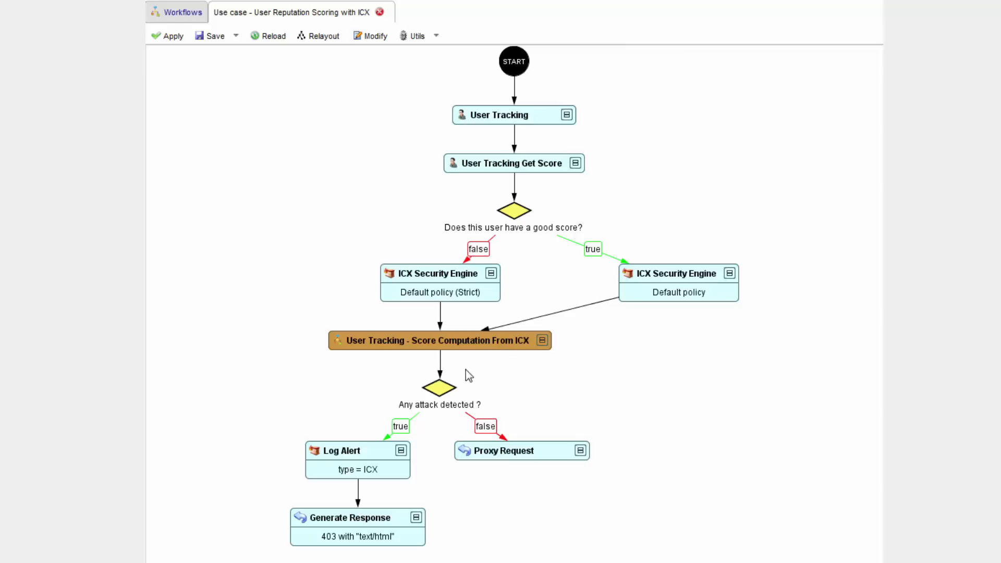
Examine the attack detection decision with its Log Alert and Generate Response nodes on the true branch and Proxy Request on the false branch
left_click(451, 391)
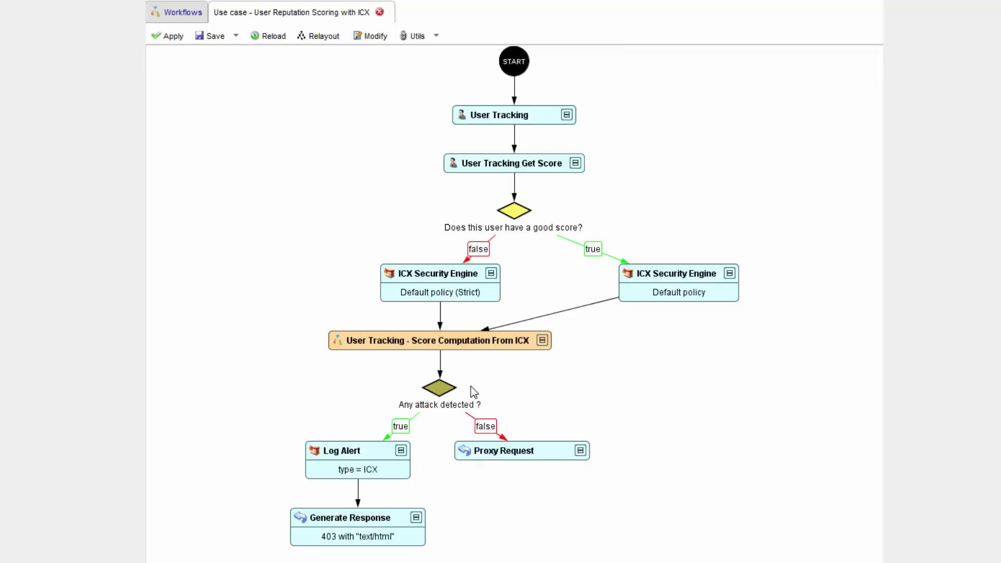
left_click(395, 458)
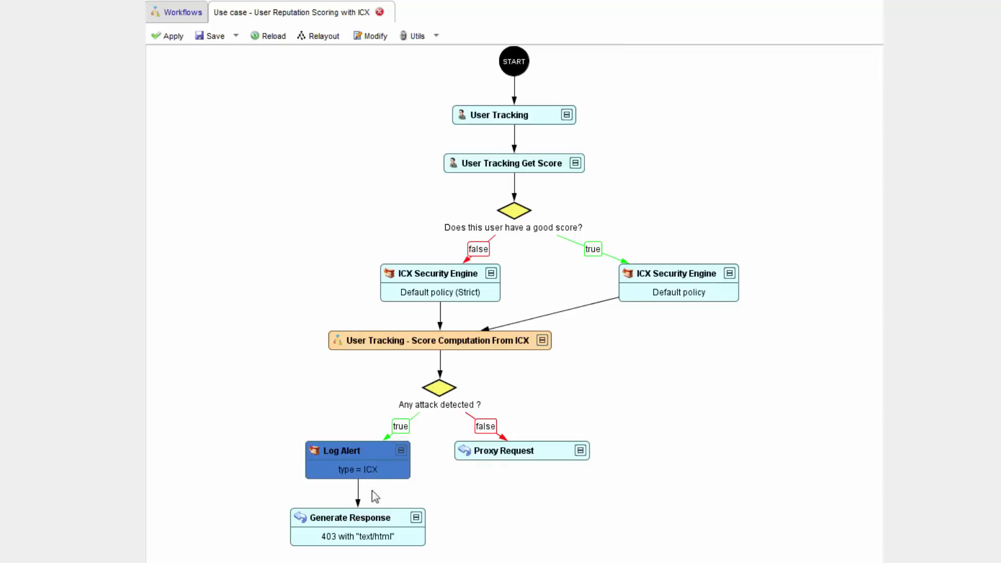
left_click(354, 536)
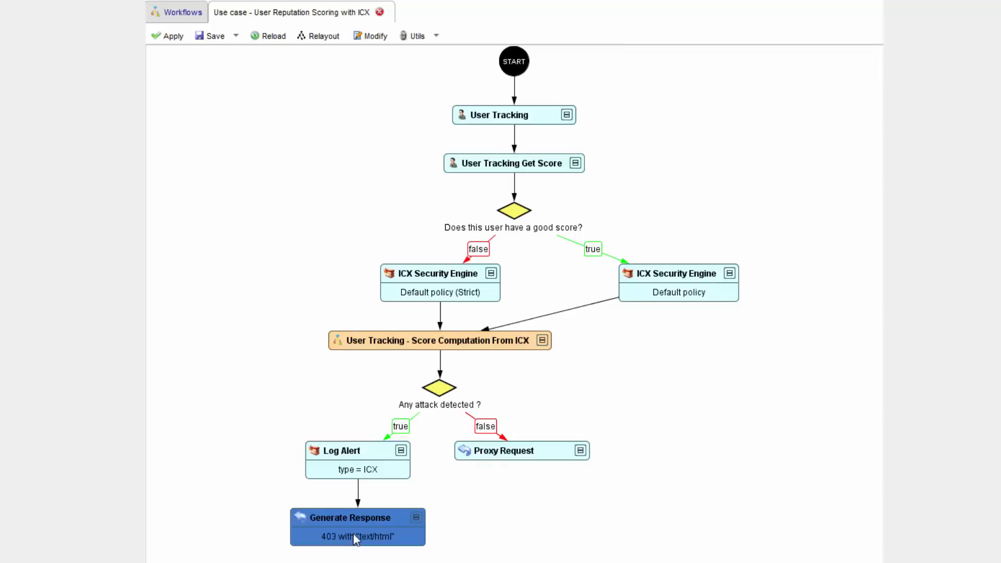
left_click(360, 470)
left_click(447, 389)
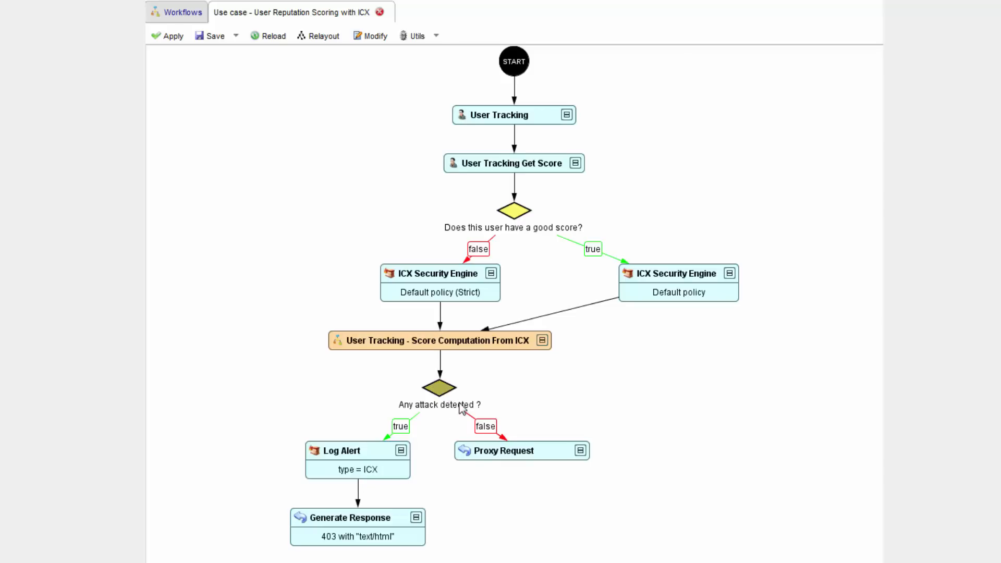
left_click(502, 453)
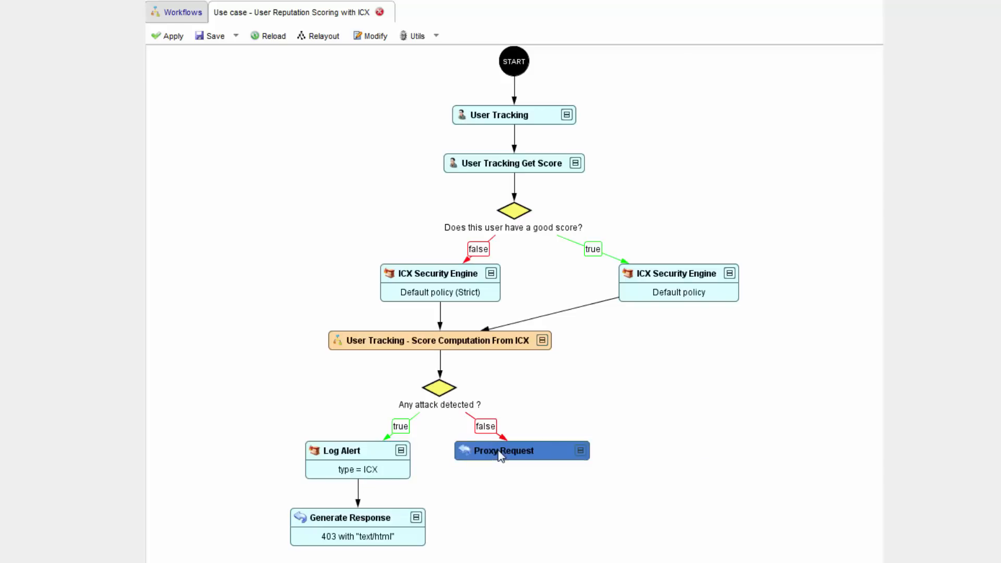
left_click(653, 455)
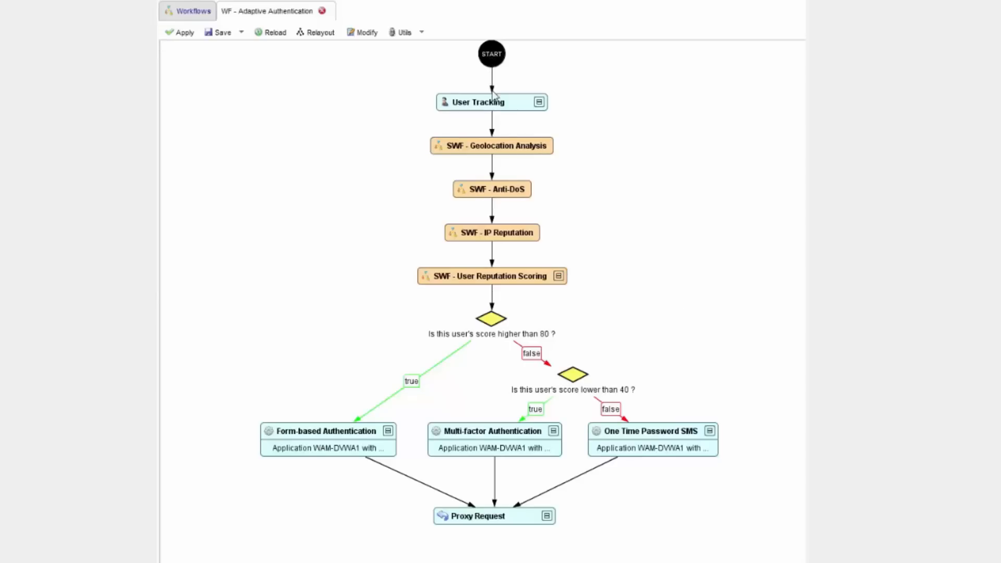
Examine the Adaptive Authentication workflow's User Tracking node and its Geolocation Analysis, Anti-DoS and IP Reputation sub-workflows
left_click(493, 107)
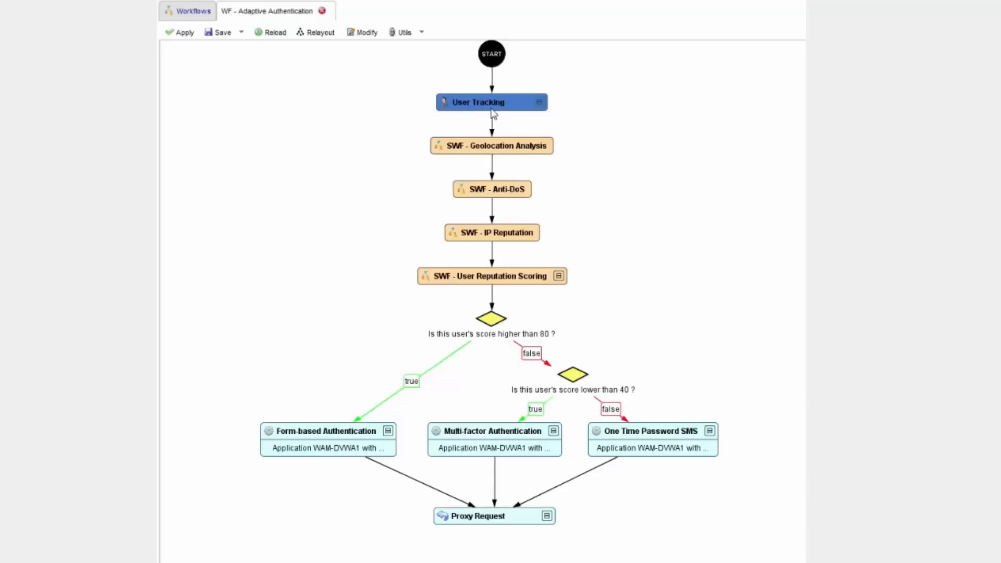
left_click(498, 149)
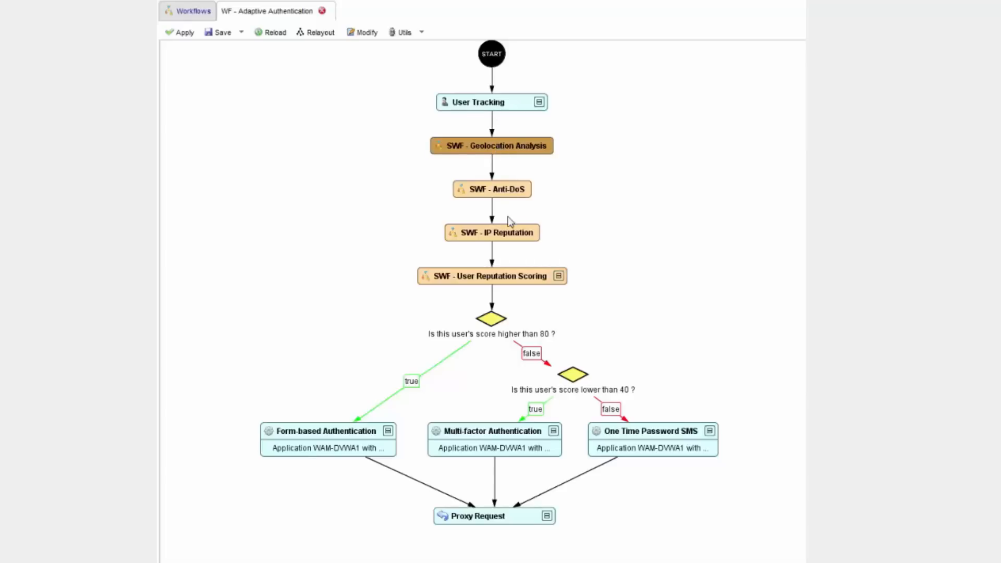
left_click(499, 197)
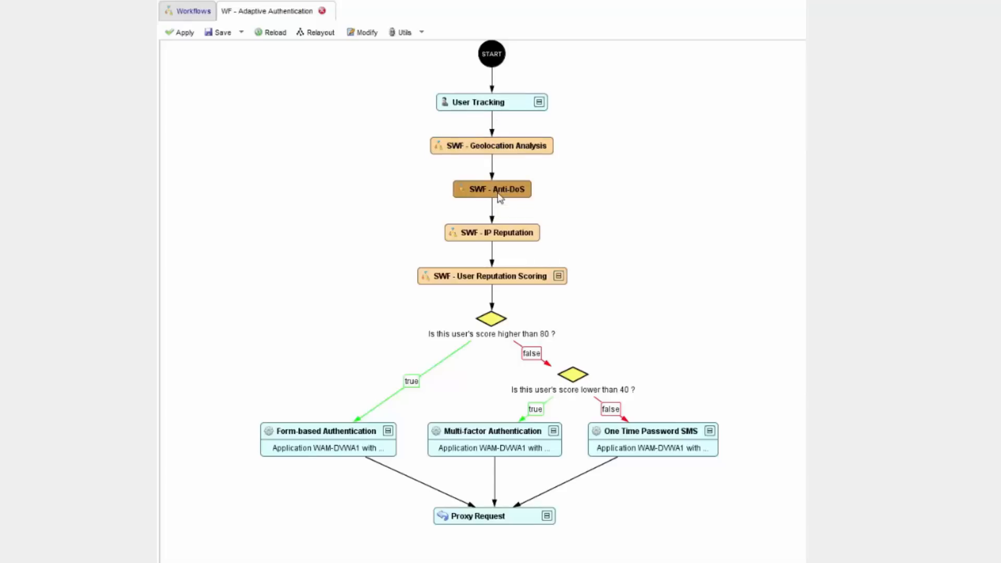
left_click(502, 242)
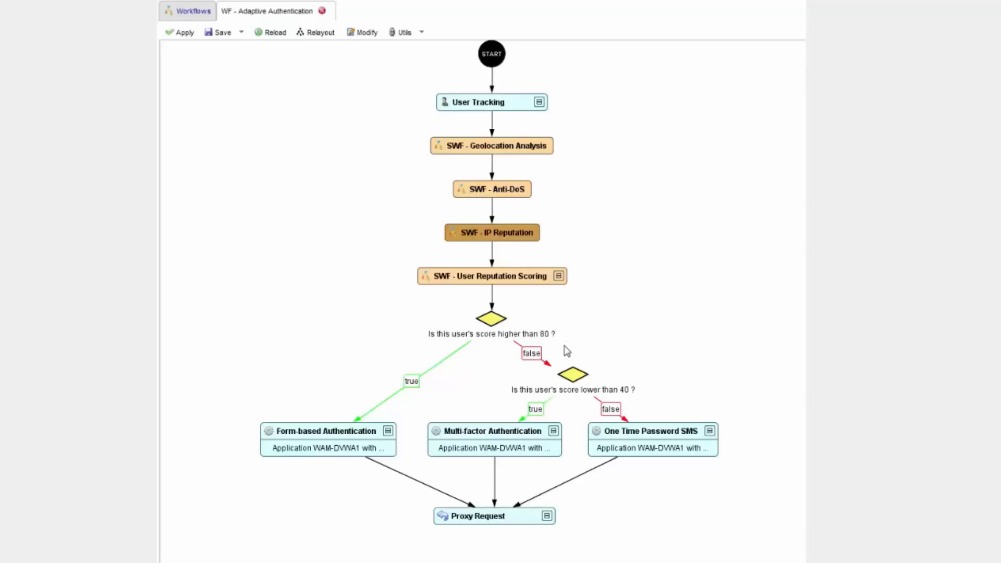
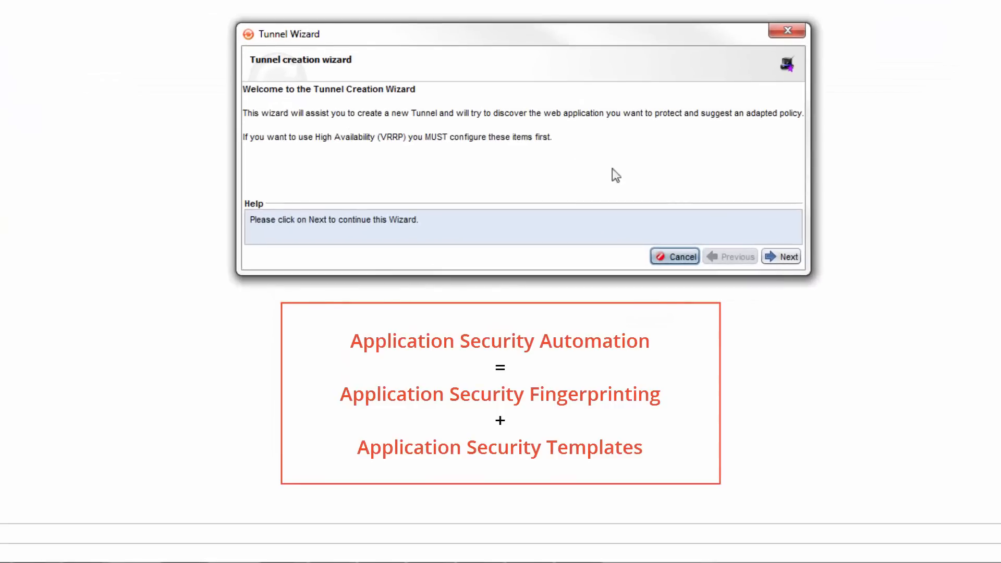
Start the new tunnel with the Management box as its location and DenyAll's public website hostname as the application to protect
left_click(787, 259)
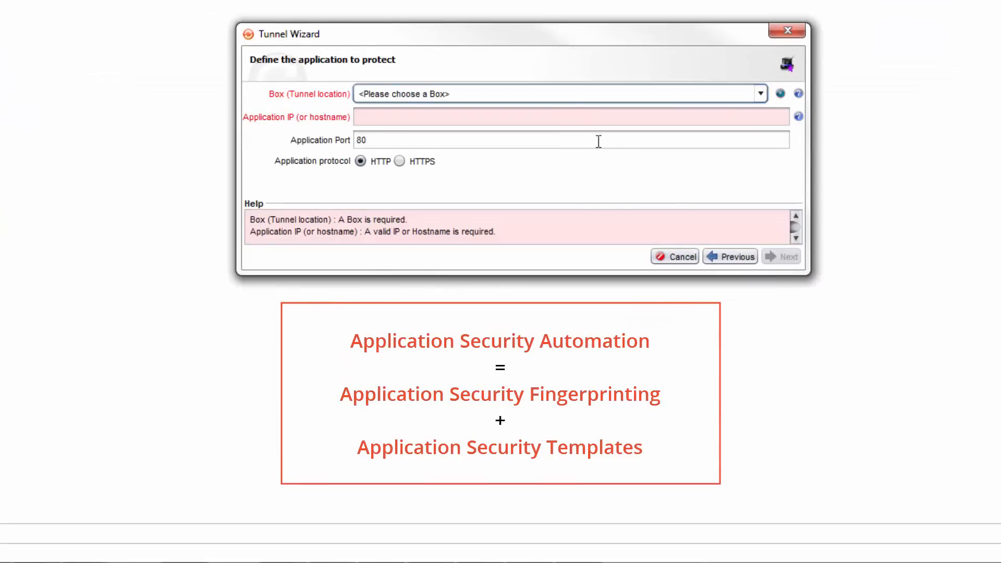
left_click(573, 95)
left_click(574, 122)
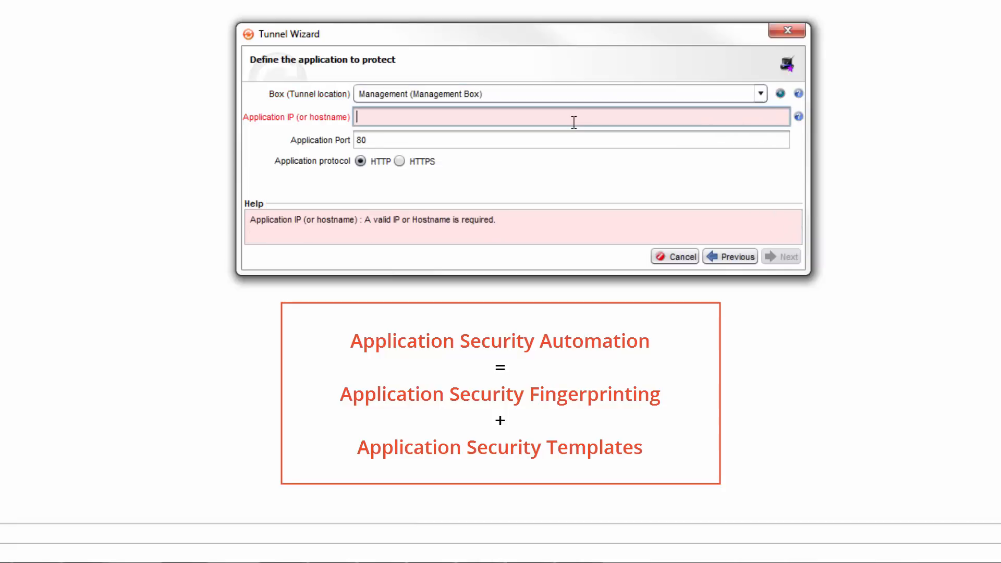
type("www.denya")
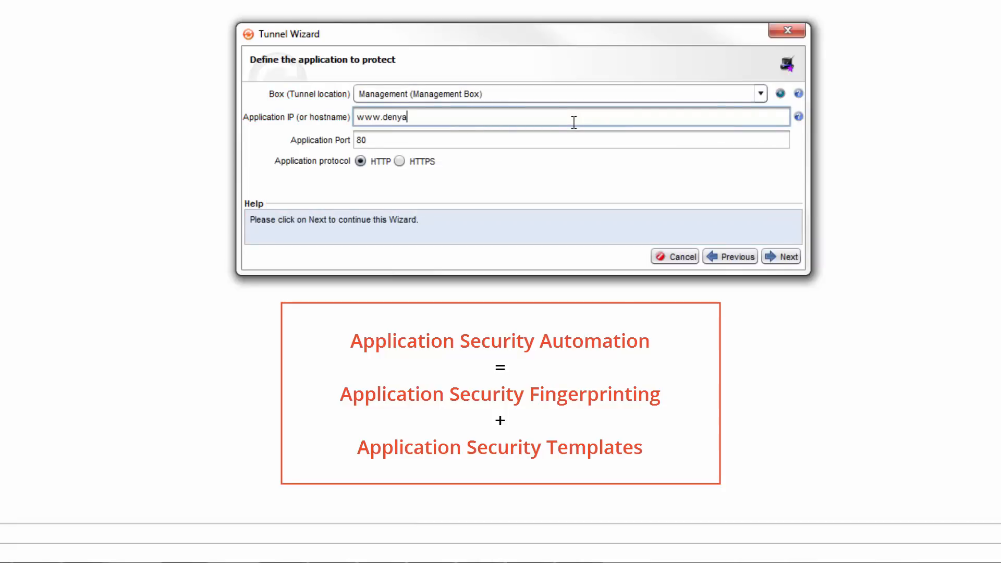
type("ll.com")
left_click(784, 258)
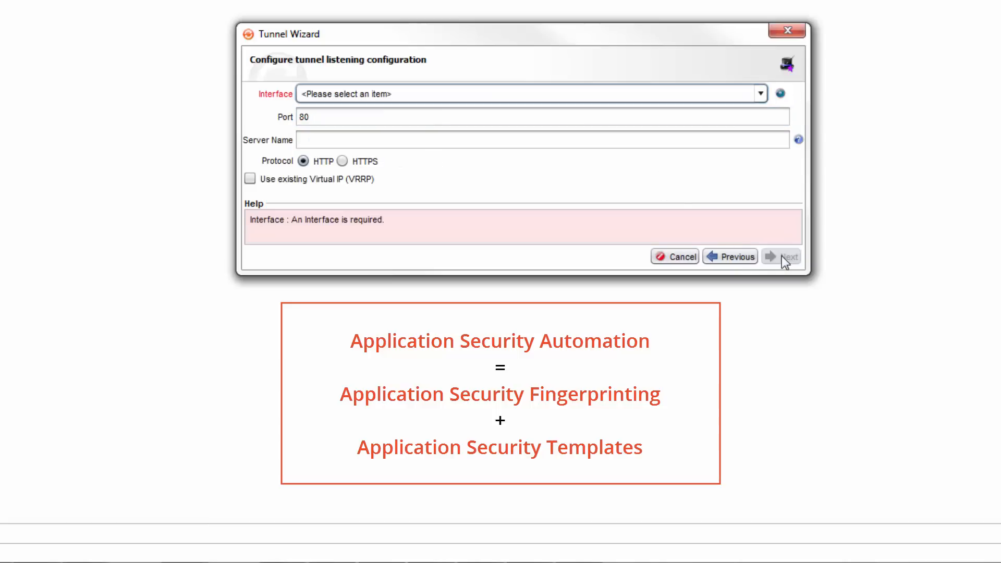
Set the tunnel's listening interface to 192.168.225.65 (eth0:3)
left_click(728, 96)
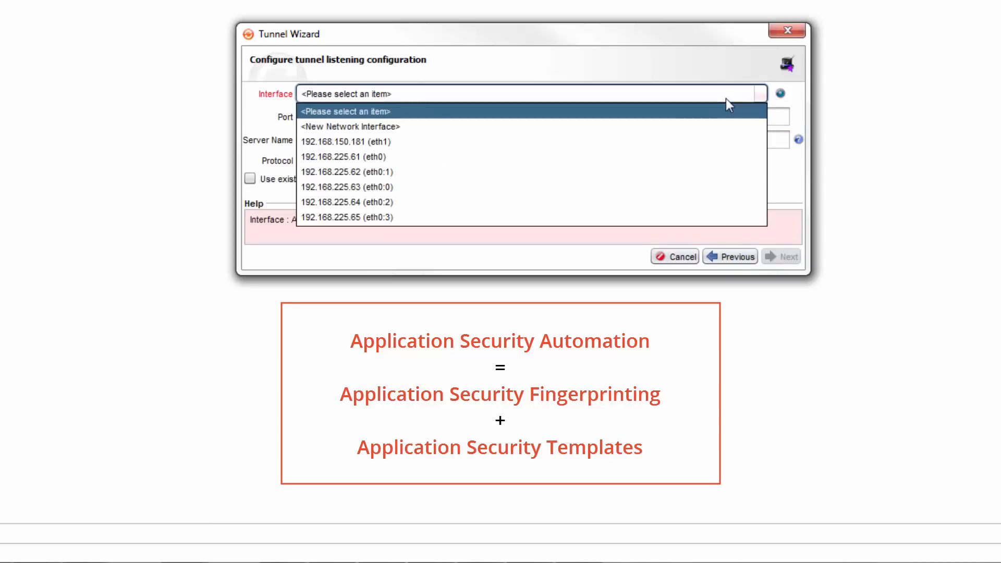
left_click(707, 216)
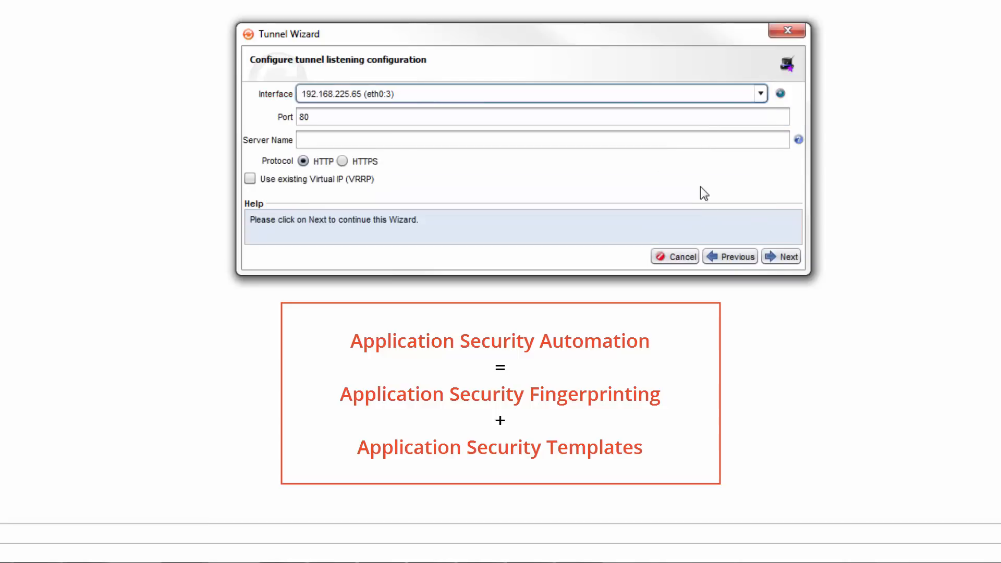
left_click(778, 261)
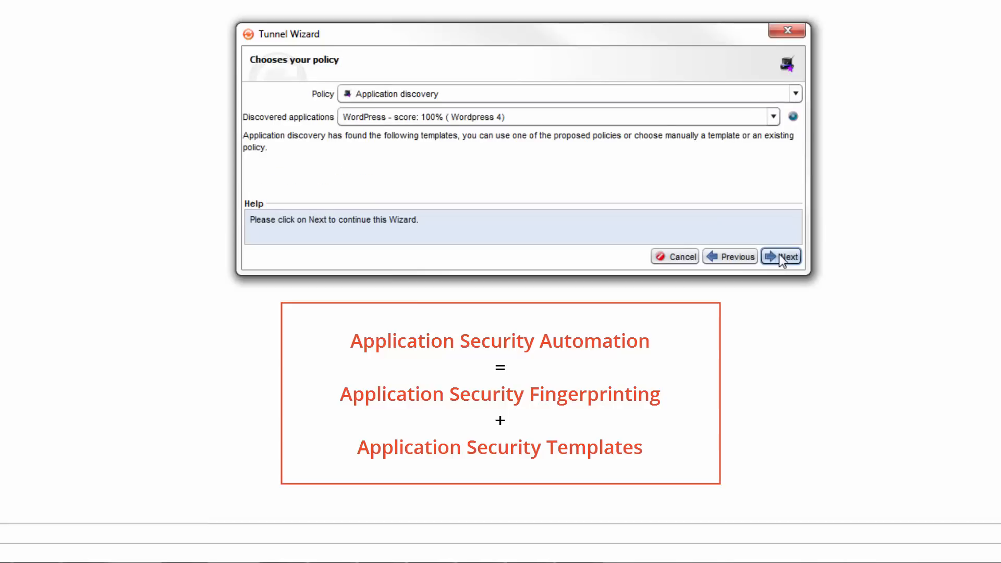
Review the discovered application templates and keep the WordPress (Wordpress 4) policy for the tunnel
left_click(790, 259)
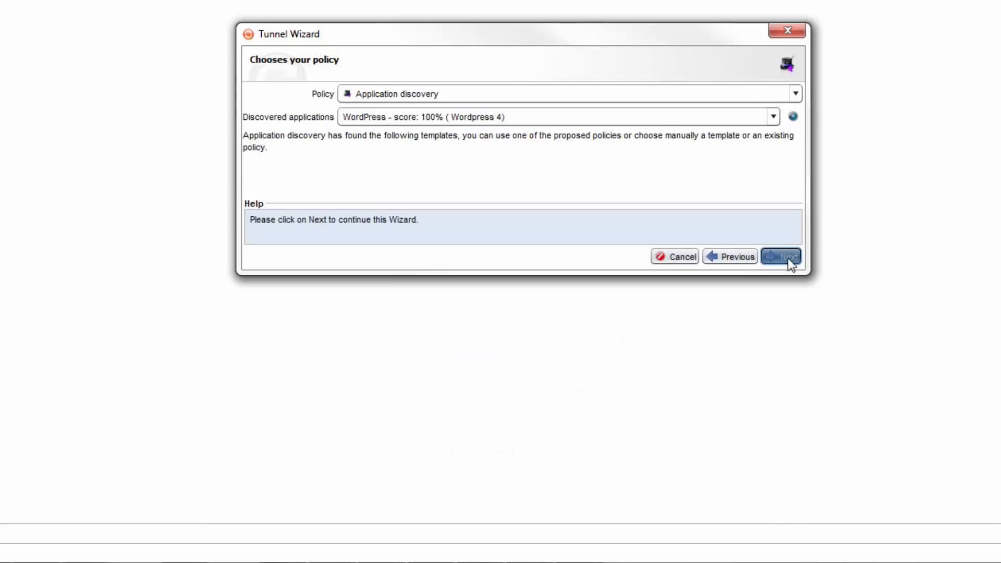
left_click(775, 120)
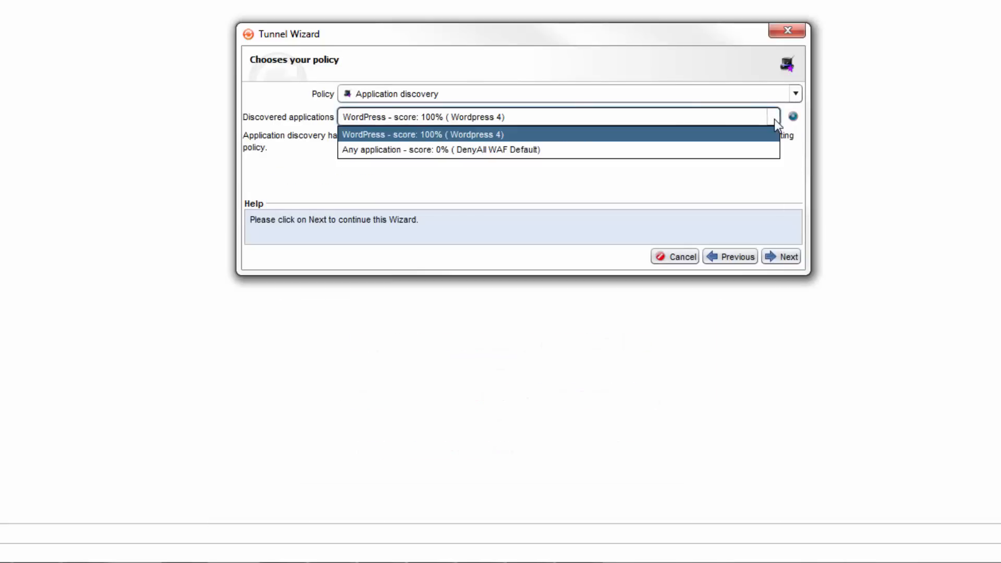
left_click(776, 123)
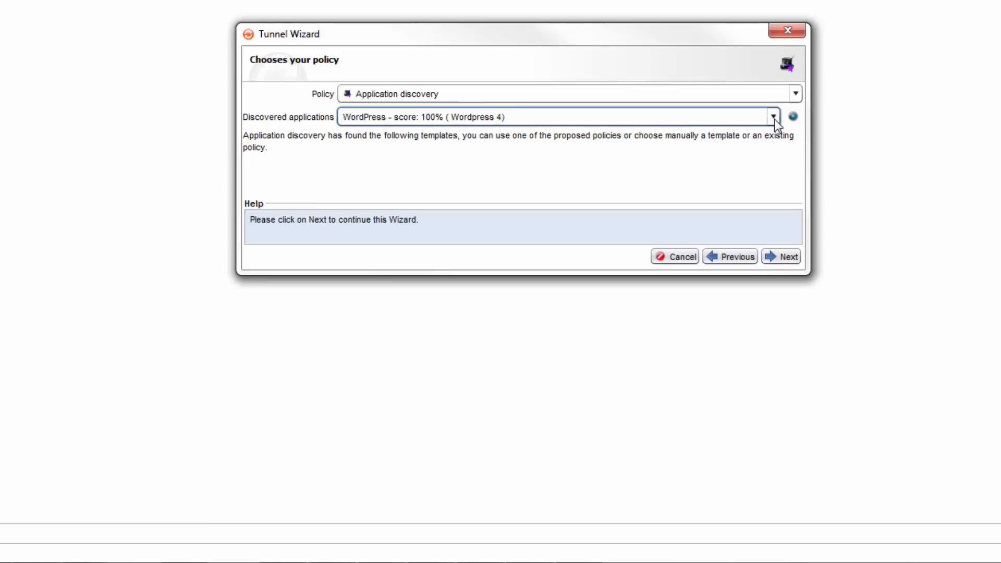
left_click(789, 259)
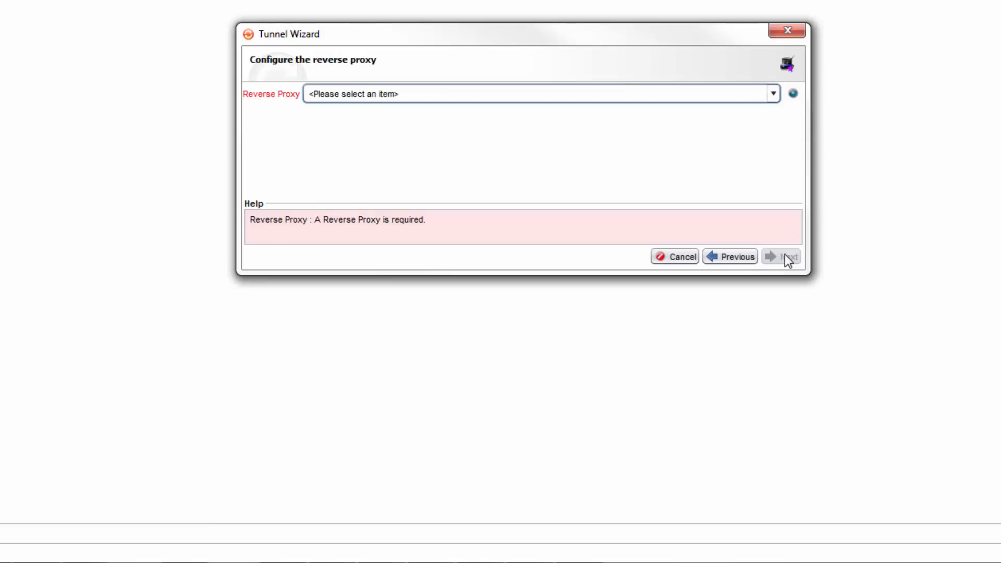
Assign the reverse proxy RP1 to the tunnel
left_click(772, 95)
left_click(747, 145)
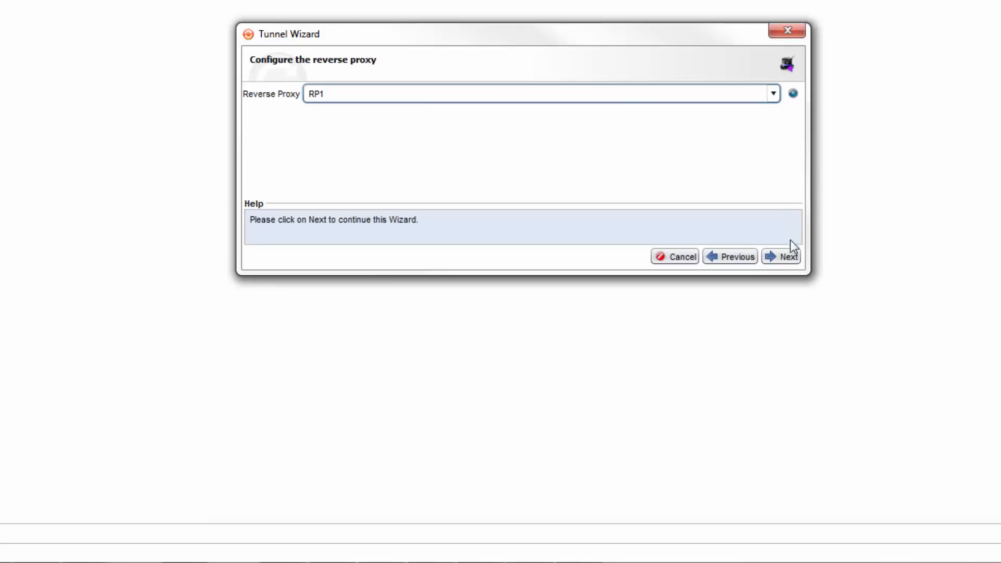
left_click(787, 256)
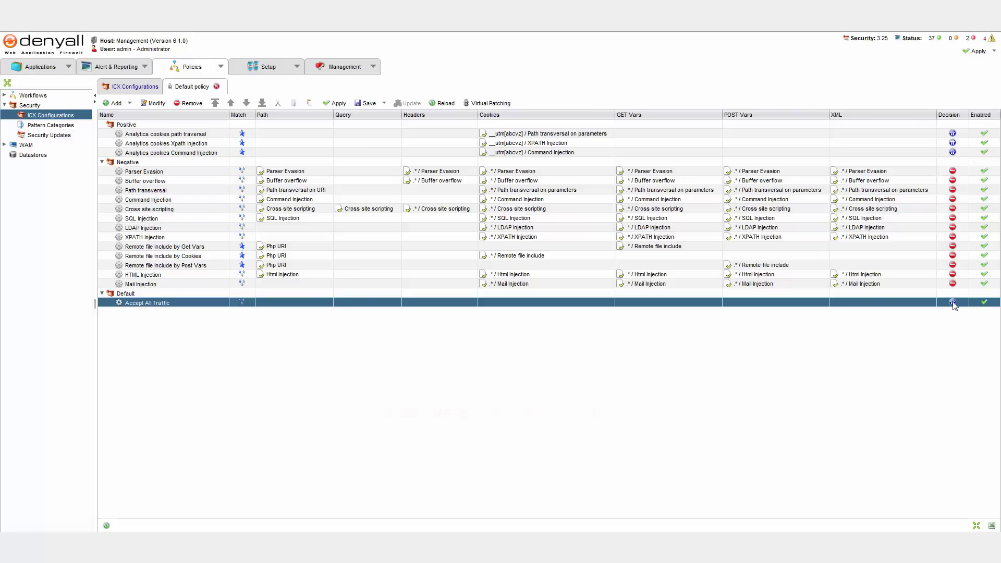
Examine the Negative rules of the Default policy from Mail Injection up to Parser Evasion, including their decisions
left_click(914, 293)
left_click(924, 286)
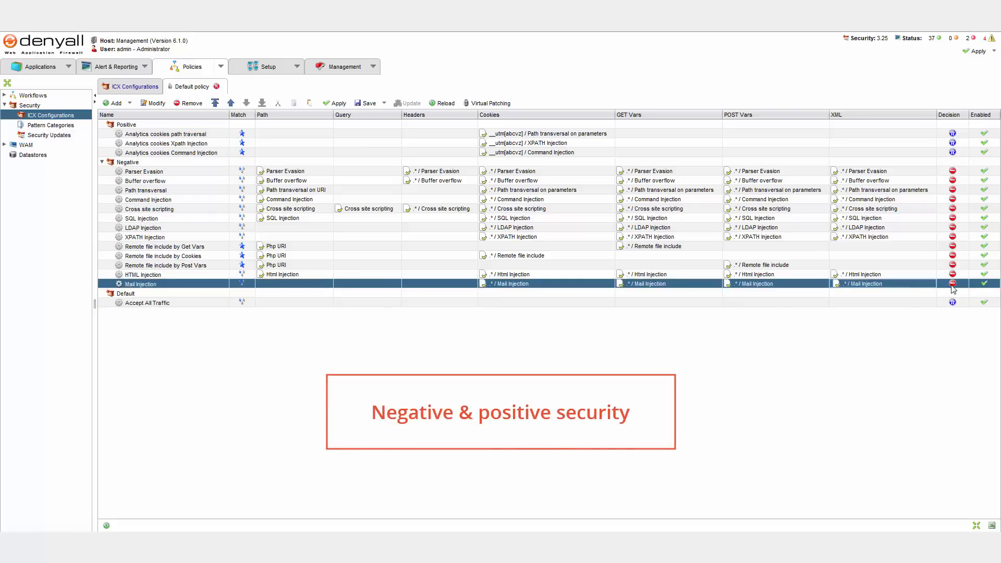
key("Up")
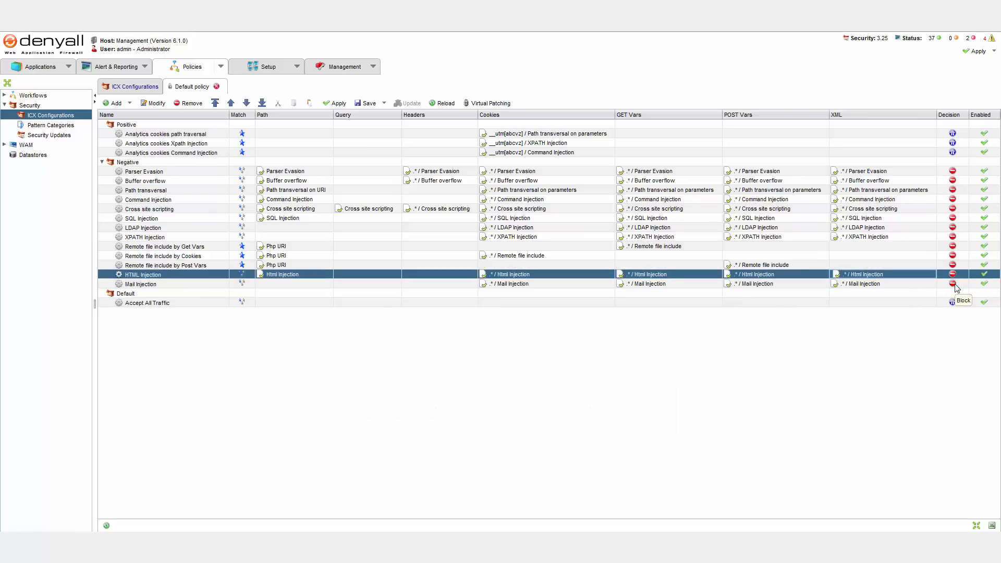
key("Up")
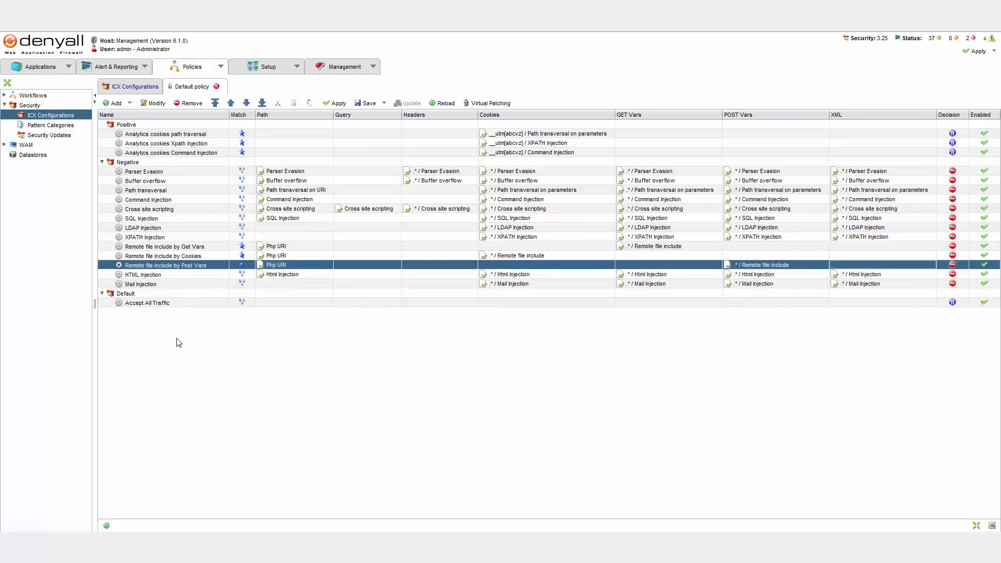
key("Up")
key("Up")
key("Up")
key("Up")
key("Up")
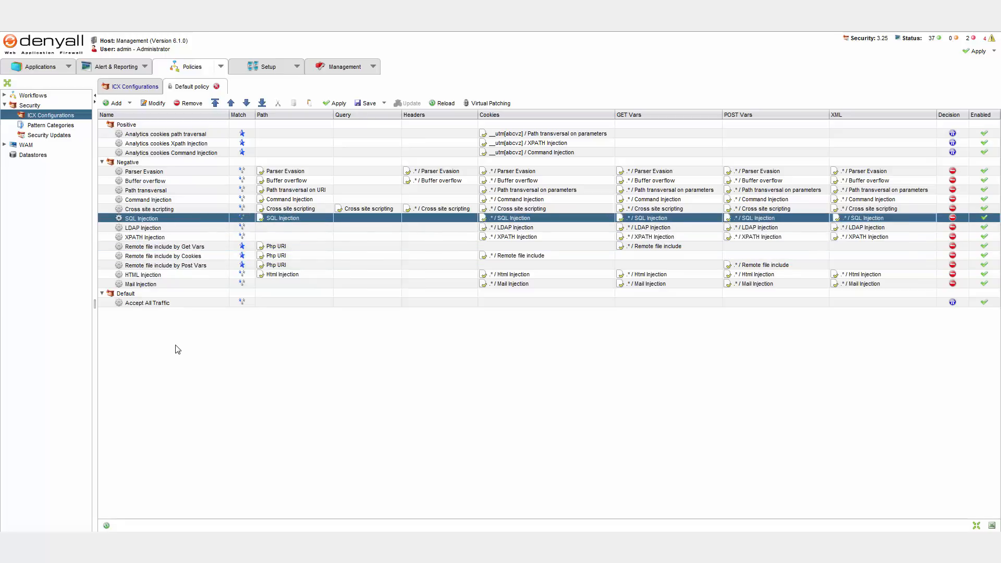
key("Up")
key("Up")
key("Up")
key("Up")
key("Up")
key("Up")
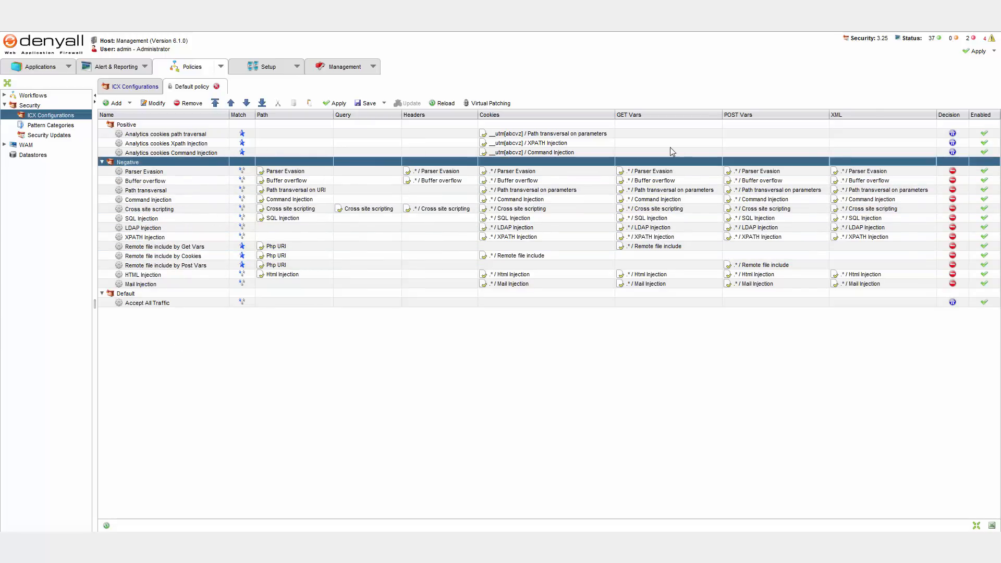
Examine the Positive rules for analytics cookies and the decision they apply
key("Up")
key("Up")
key("Up")
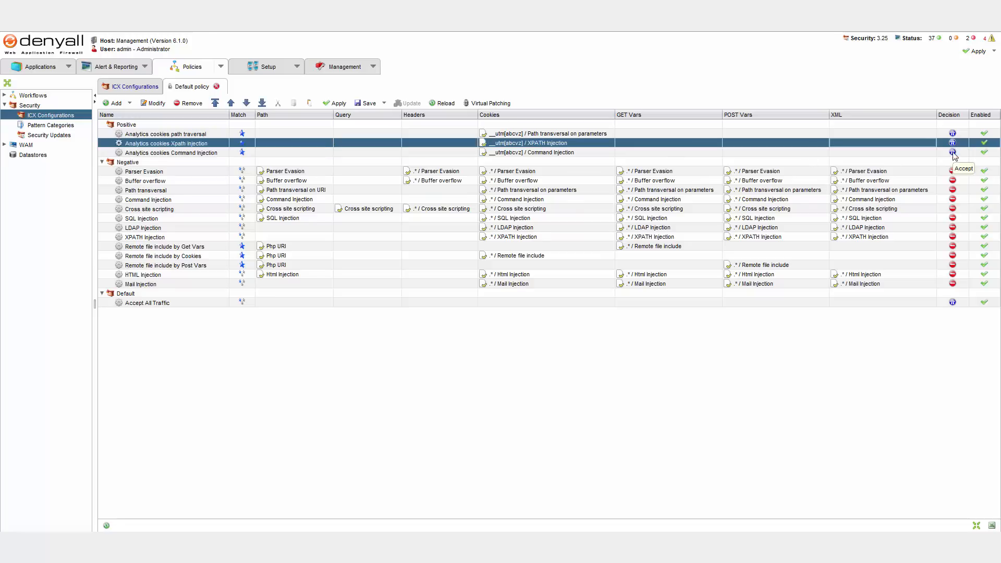
key("Up")
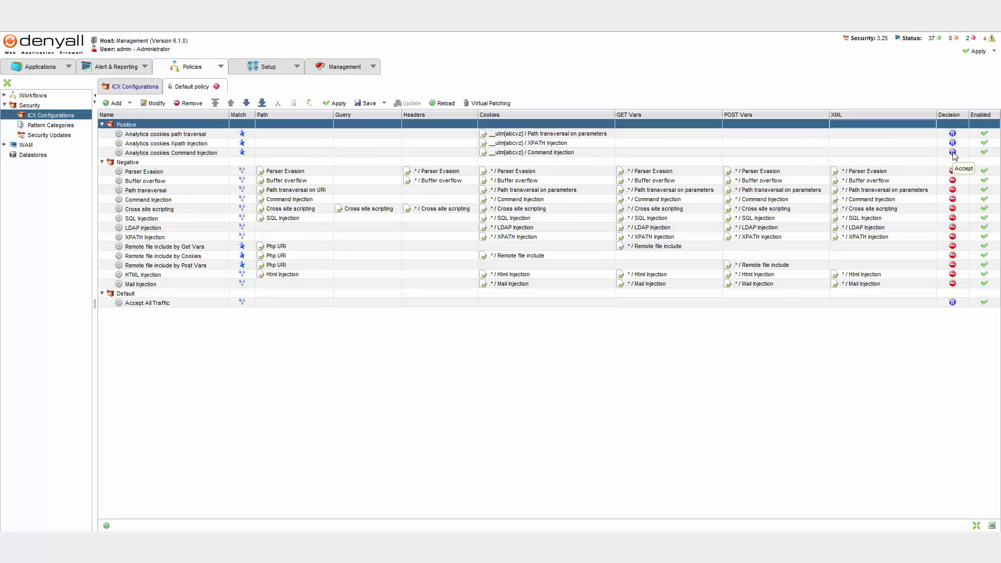
Begin a new ICX rule in the Negative category with an "IP Source contains" condition, reviewing the available fields and operators
left_click(154, 164)
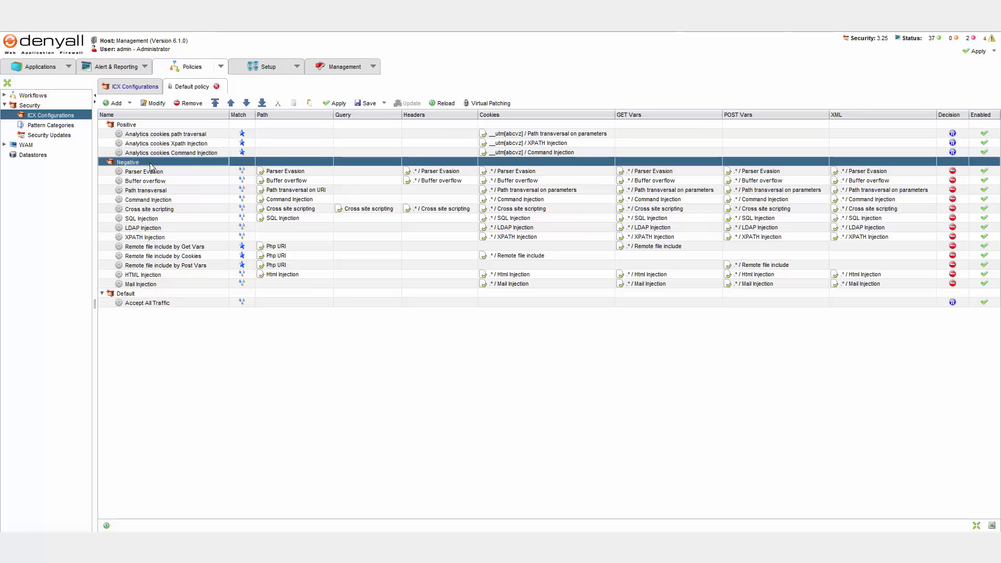
left_click(129, 103)
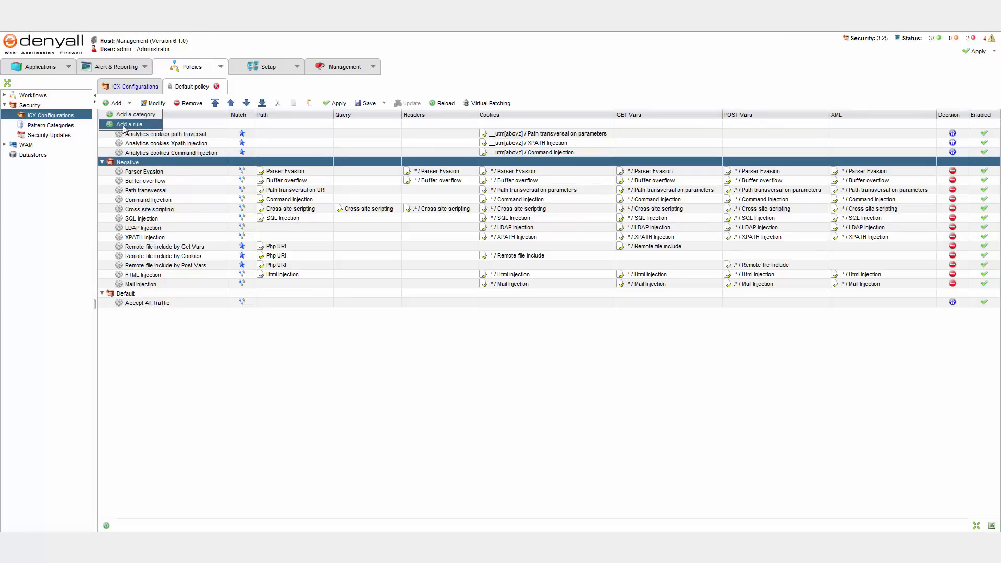
left_click(128, 125)
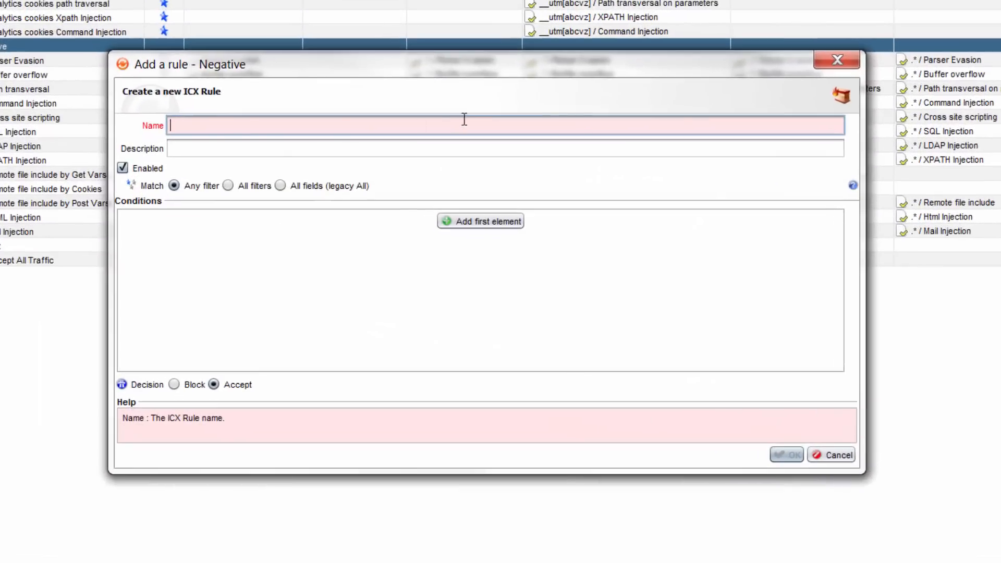
left_click(467, 222)
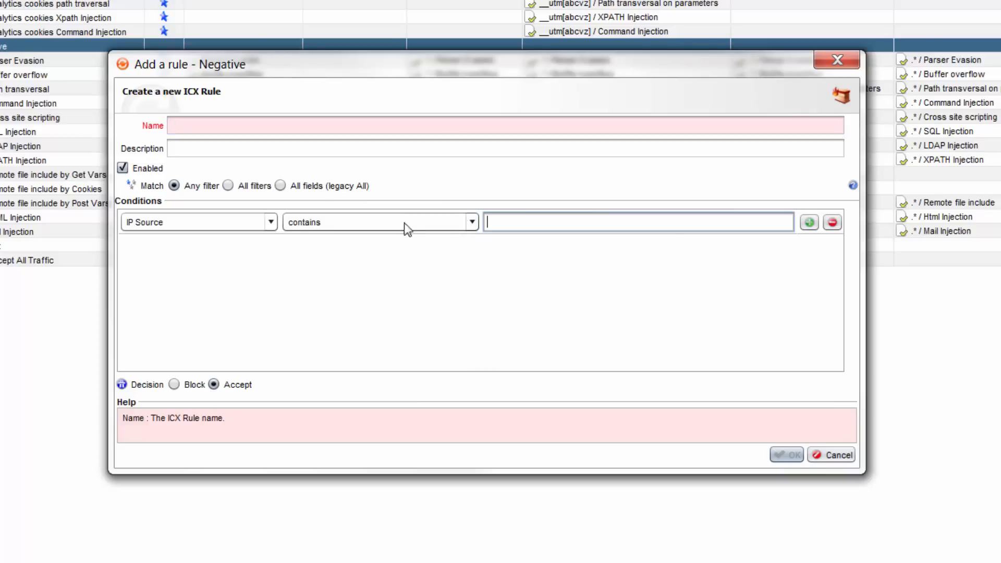
left_click(250, 228)
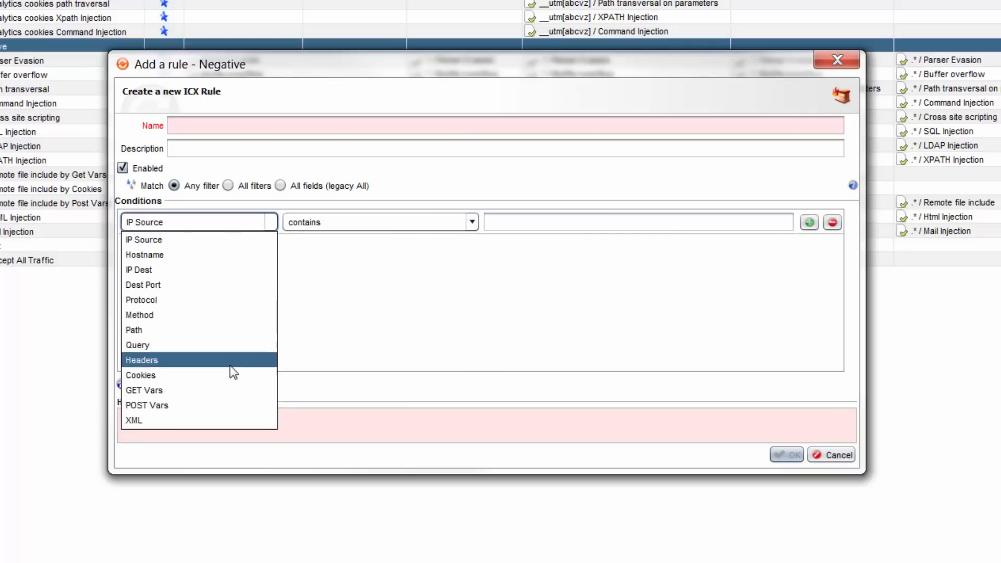
left_click(231, 236)
left_click(457, 222)
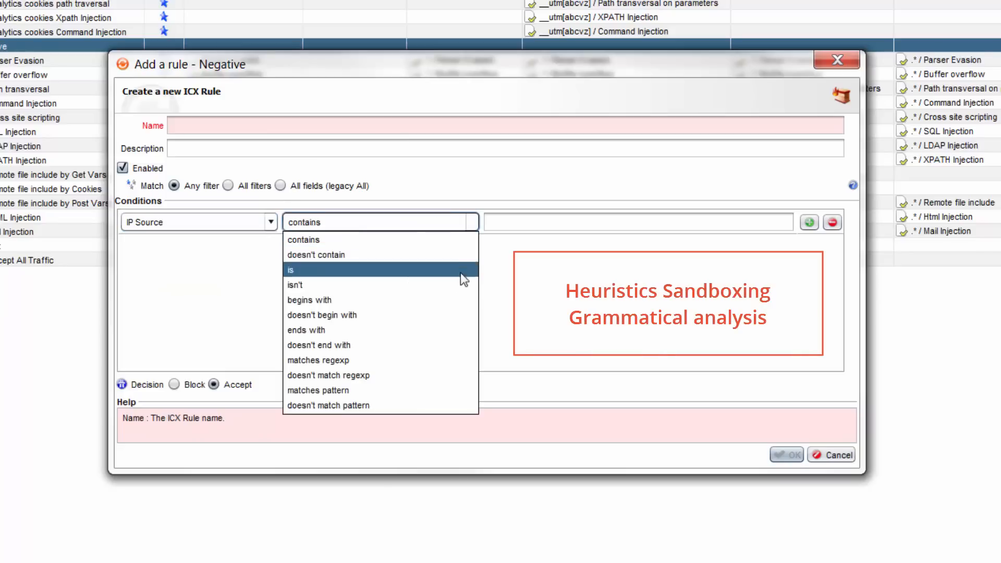
left_click(427, 239)
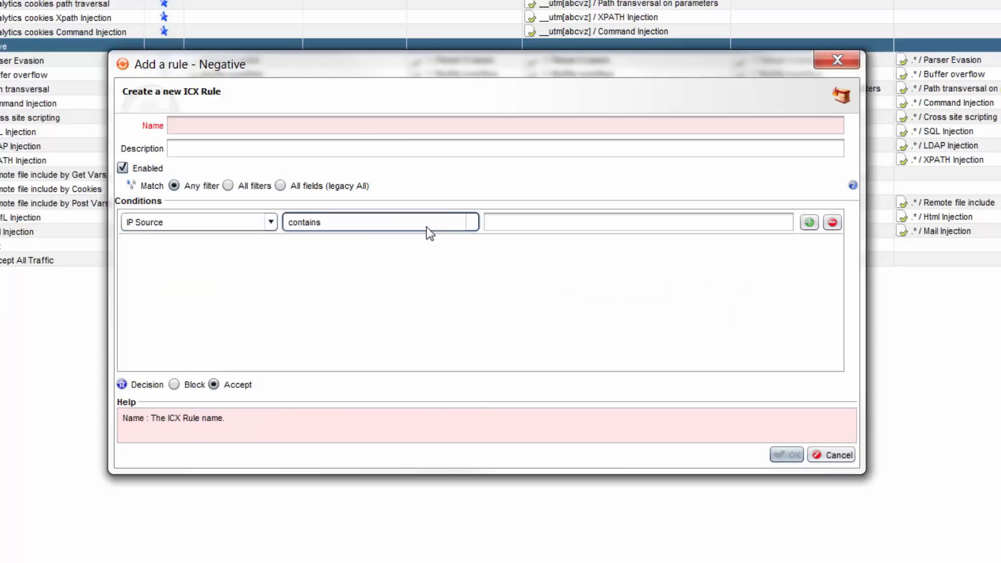
Add several more condition rows to the new rule, set its decision to Block, and discard the rule
left_click(816, 223)
left_click(816, 223)
left_click(815, 223)
left_click(816, 223)
left_click(815, 224)
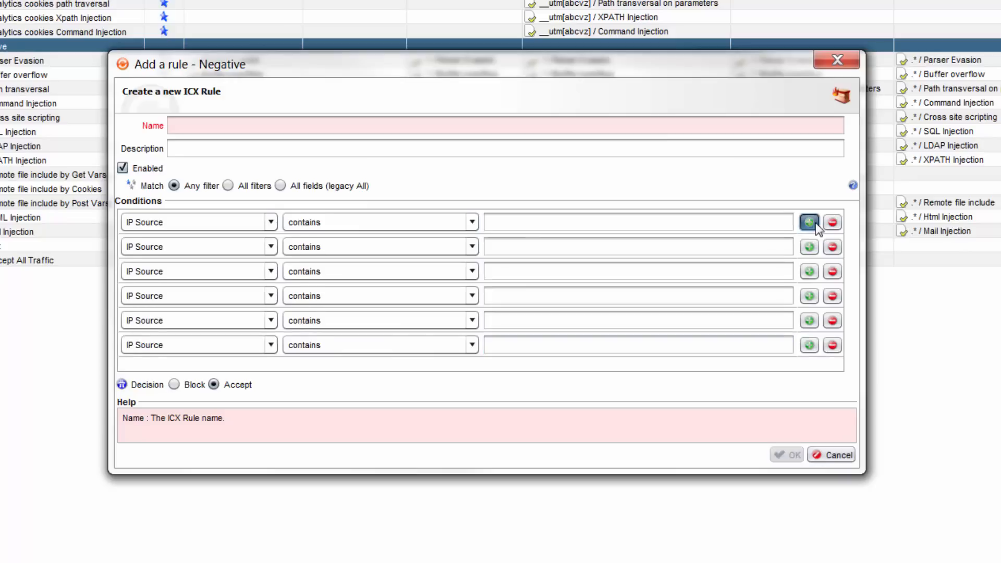
left_click(815, 223)
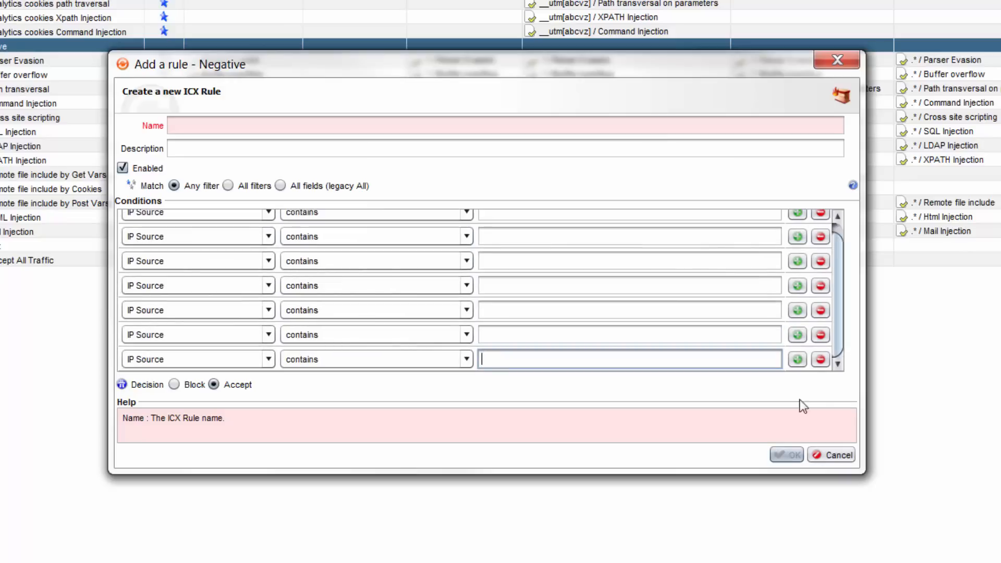
left_click(176, 385)
left_click(203, 384)
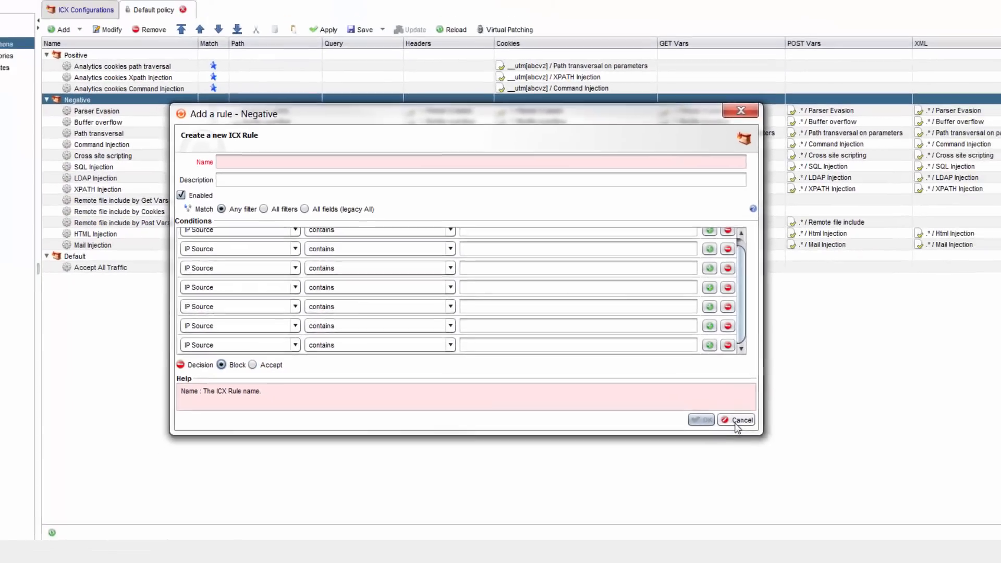
left_click(832, 455)
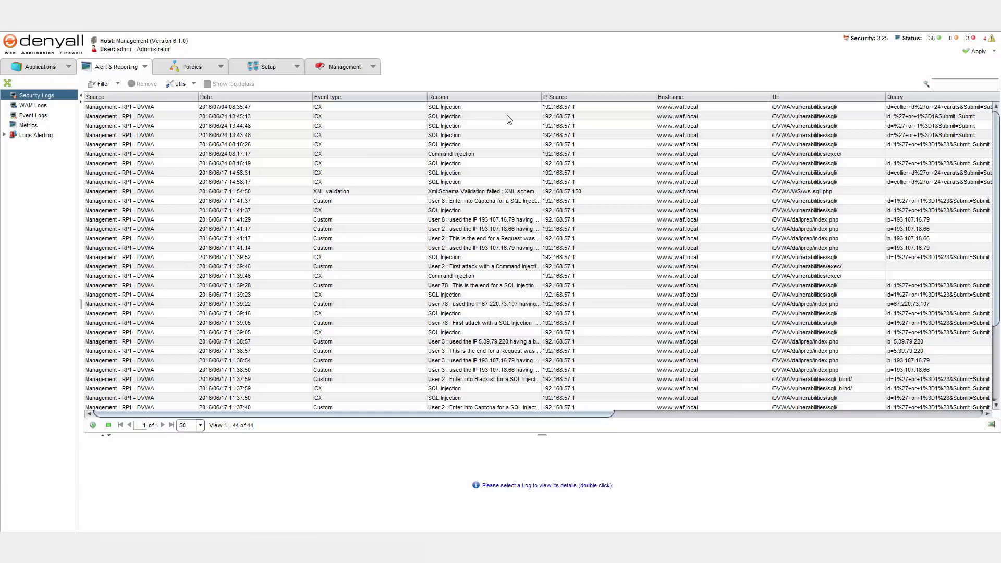
Open the details of the newest SQL Injection security log, enlarge the details area and inspect the flagged id variable in the request
left_click(488, 108)
double_click(488, 110)
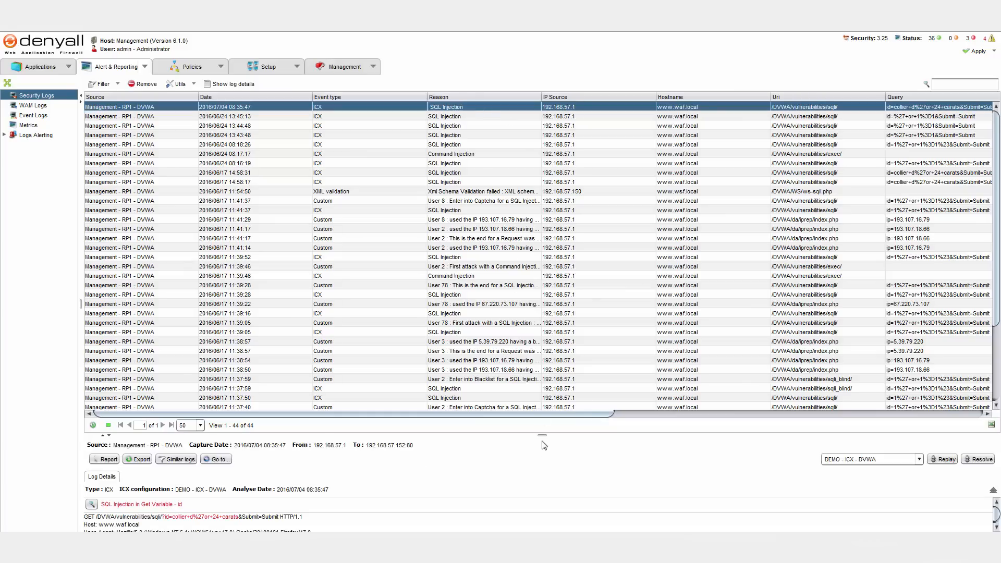
left_click_drag(543, 441, 543, 170)
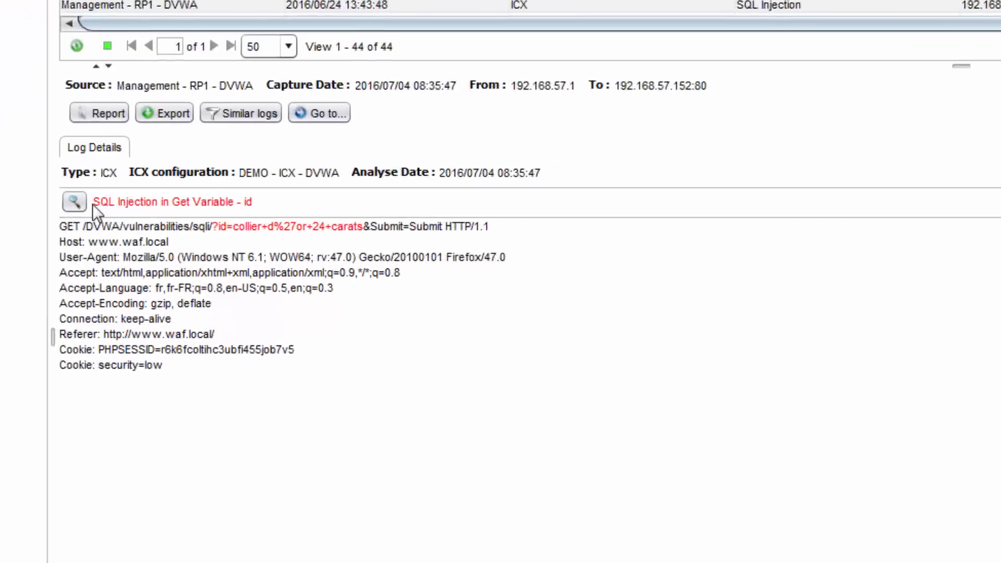
left_click_drag(363, 228, 213, 230)
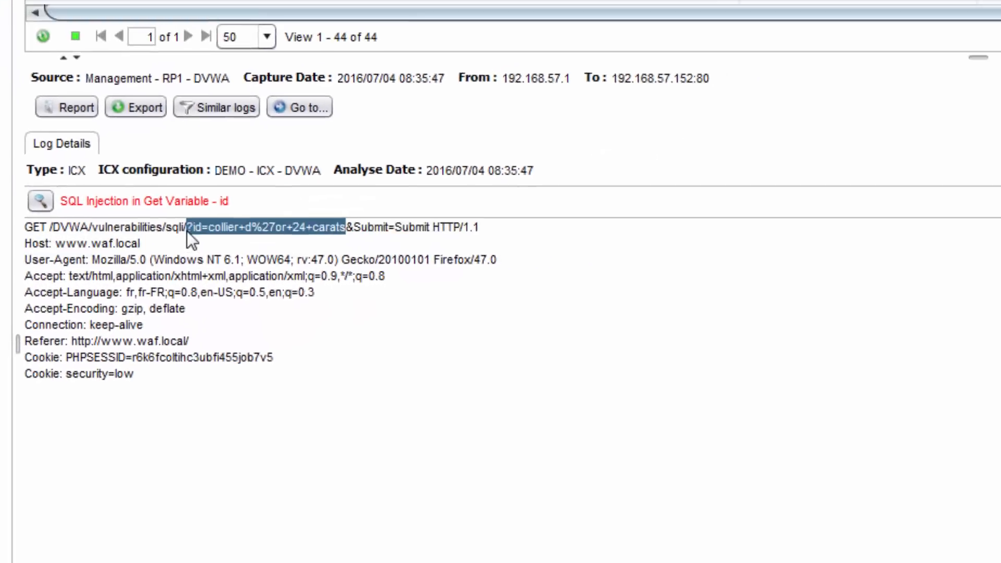
left_click(323, 237)
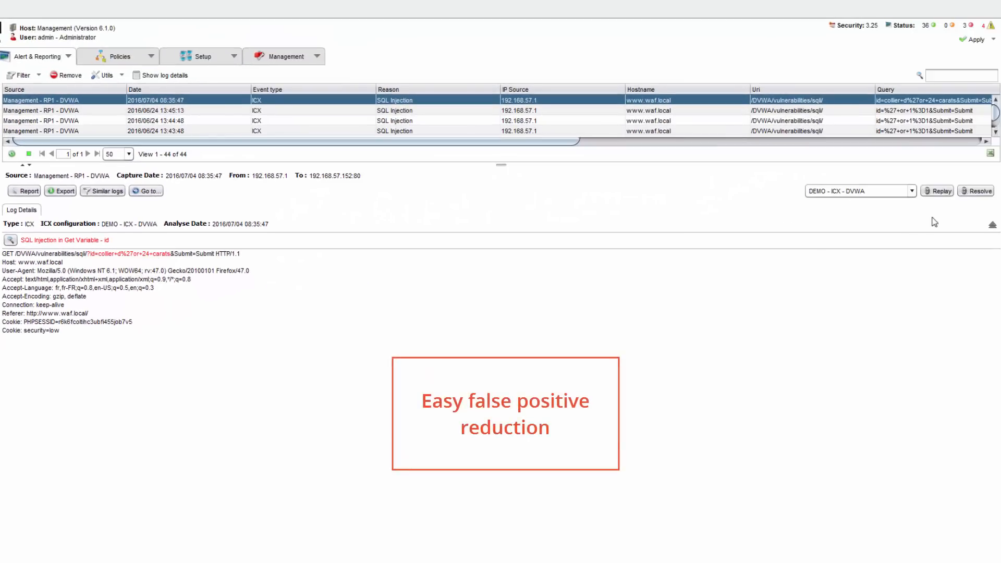
Resolve the SQL Injection false positive by accepting the generated rule "FP on vhost waf param id" and save the DEMO - ICX - DVWA configuration
left_click(972, 192)
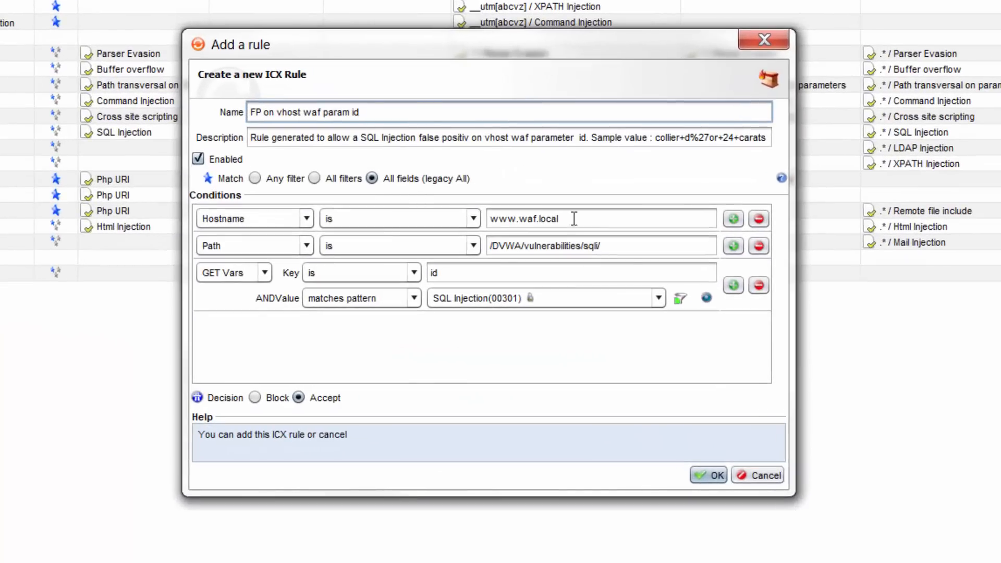
left_click(708, 476)
left_click(366, 89)
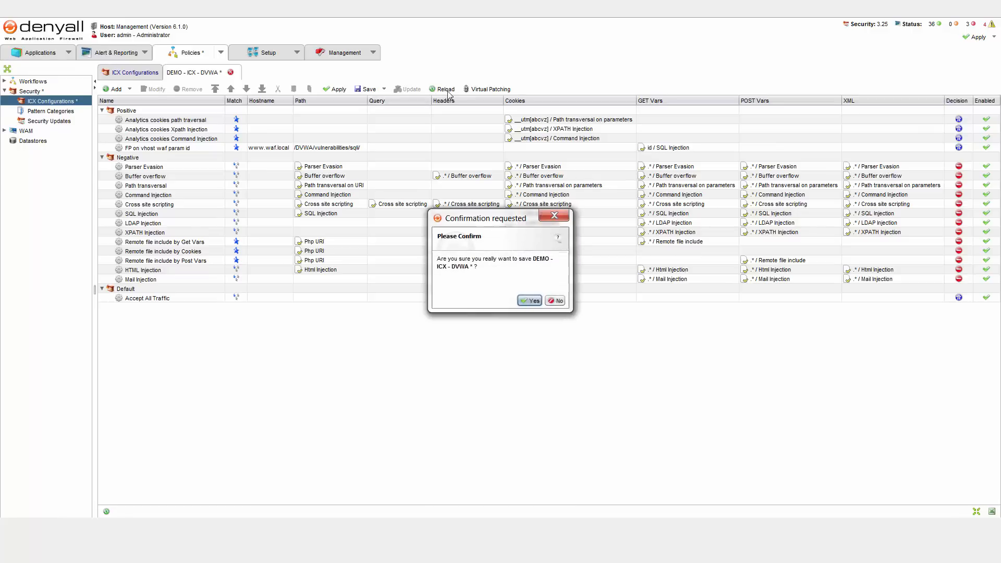
left_click(530, 302)
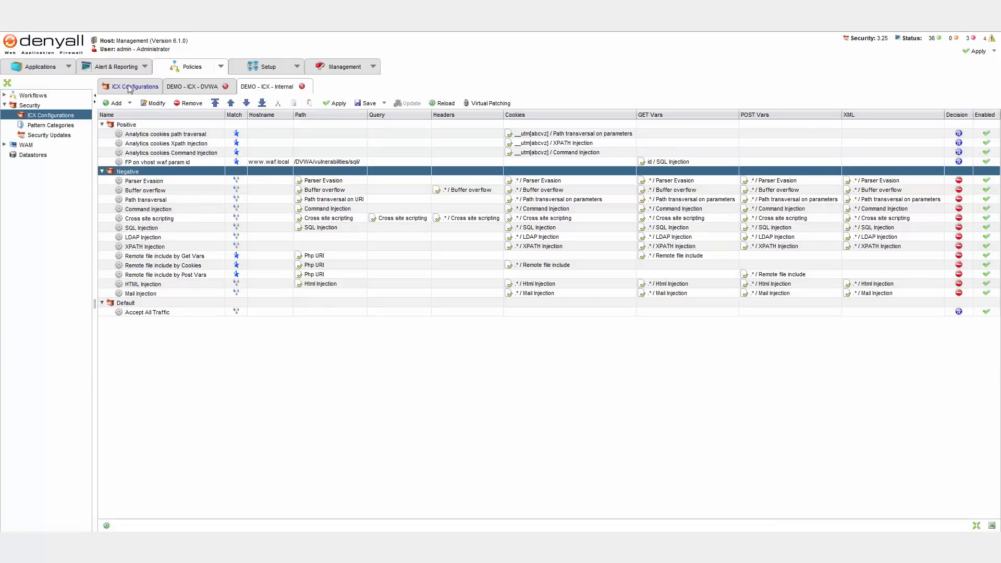
Begin a Negative rule "Deny access to external IP Adresses" with condition IP Source doesn't begin with 192.168. and decision Block
left_click(112, 103)
type("D")
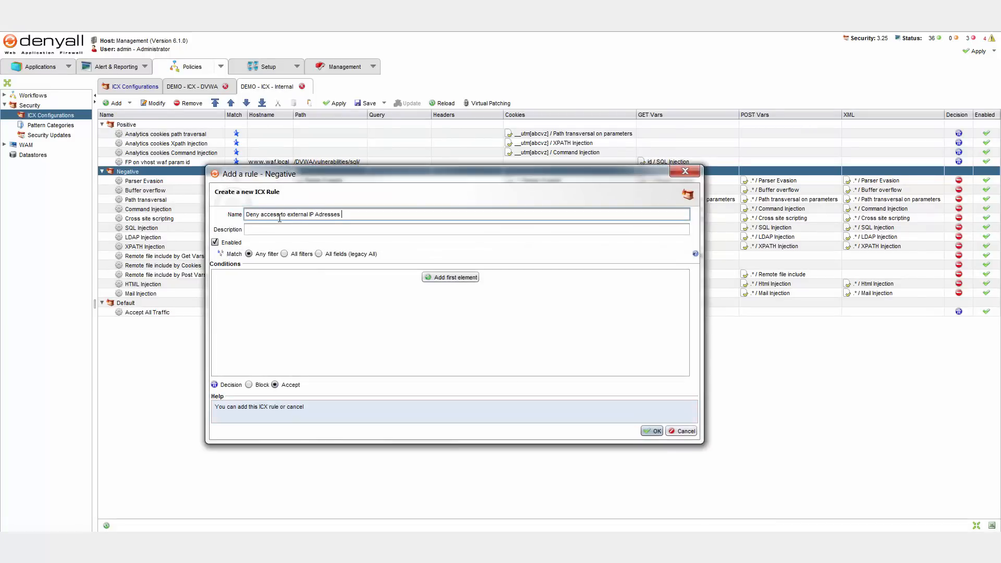
type("eny access to external IP Adresses")
left_click(450, 277)
left_click(366, 278)
left_click(365, 340)
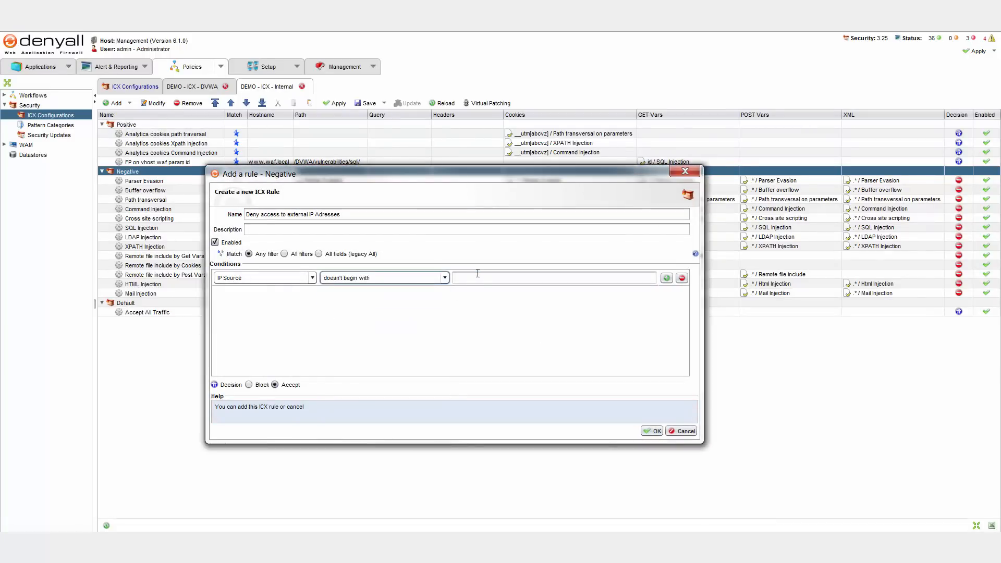
left_click(477, 275)
type("192.168.")
left_click(249, 384)
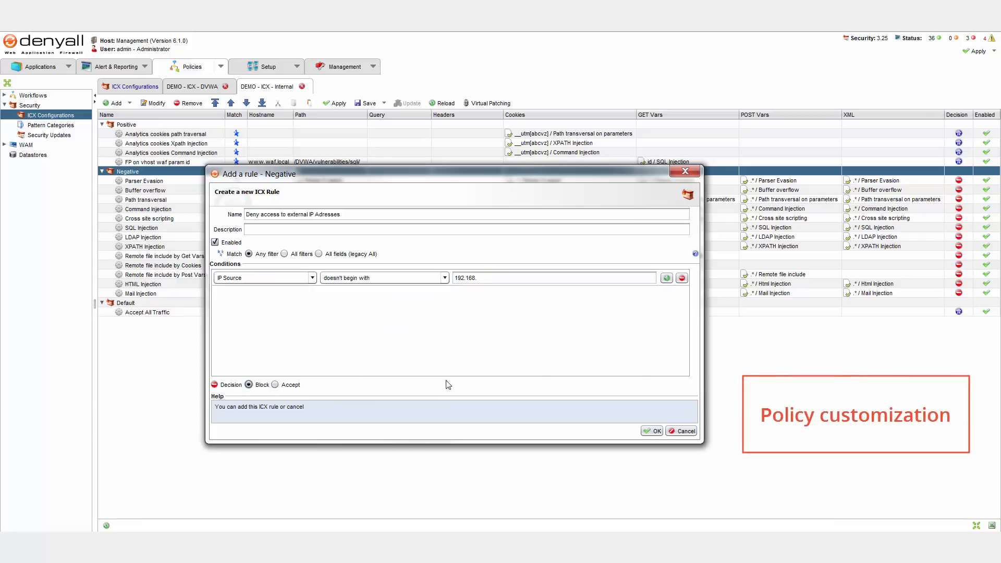
Add a second condition, IP Source doesn't begin with 10.1., and create the external IP rule
left_click(666, 277)
left_click(383, 294)
left_click(365, 357)
left_click(479, 294)
type("10.1.")
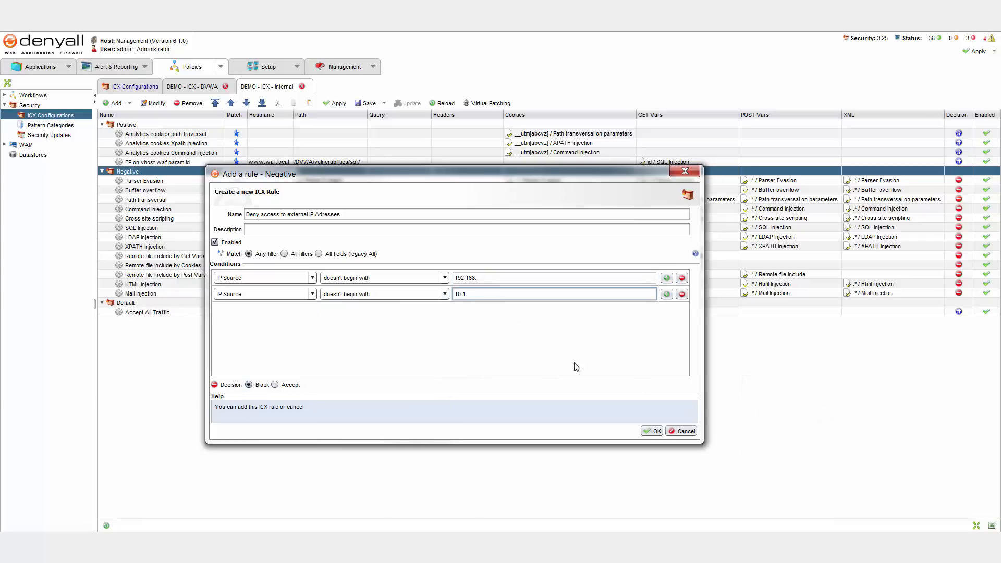
left_click(652, 431)
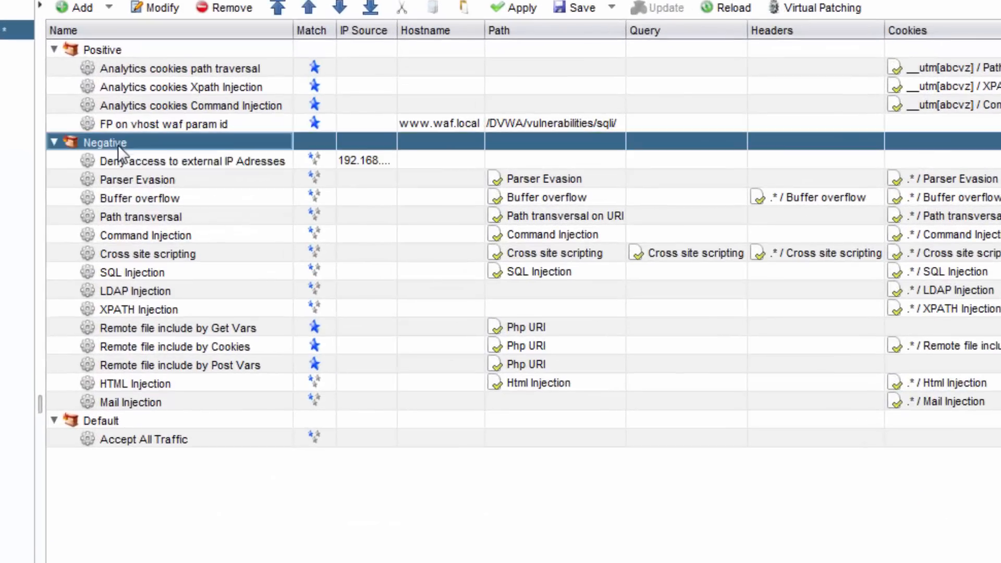
Begin another Negative rule named "Deny access to sensitive paths" with the condition Path contains /admin
right_click(117, 145)
mouse_move(284, 166)
left_click(348, 168)
type("Deny access")
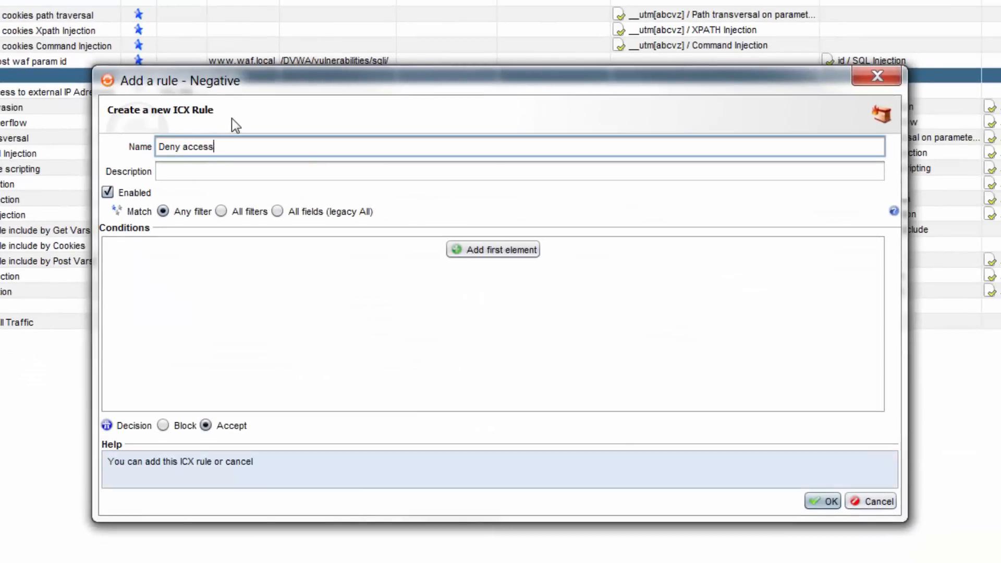
type(" to sensitive paths")
left_click(465, 250)
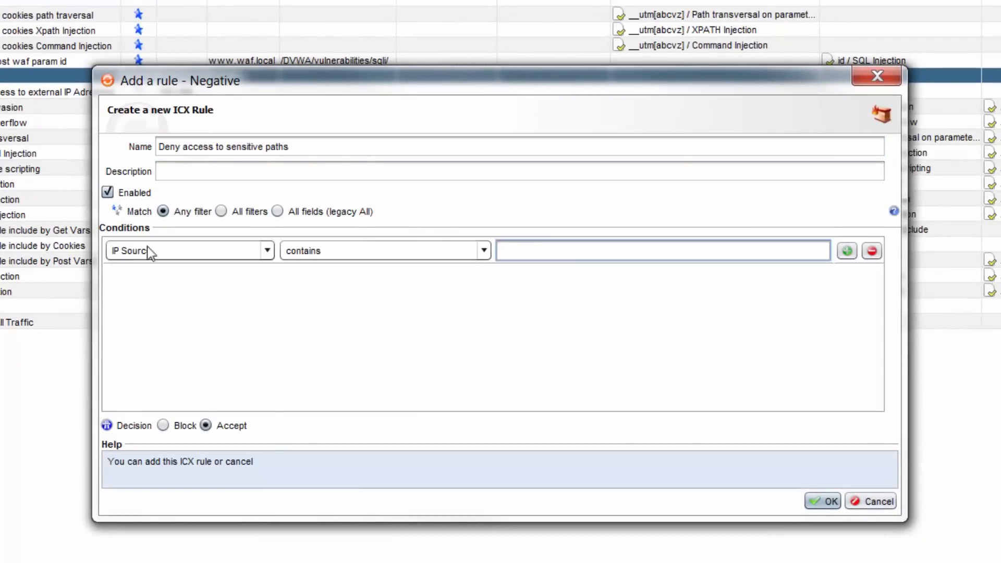
left_click(148, 251)
left_click(219, 367)
left_click(347, 251)
left_click(478, 262)
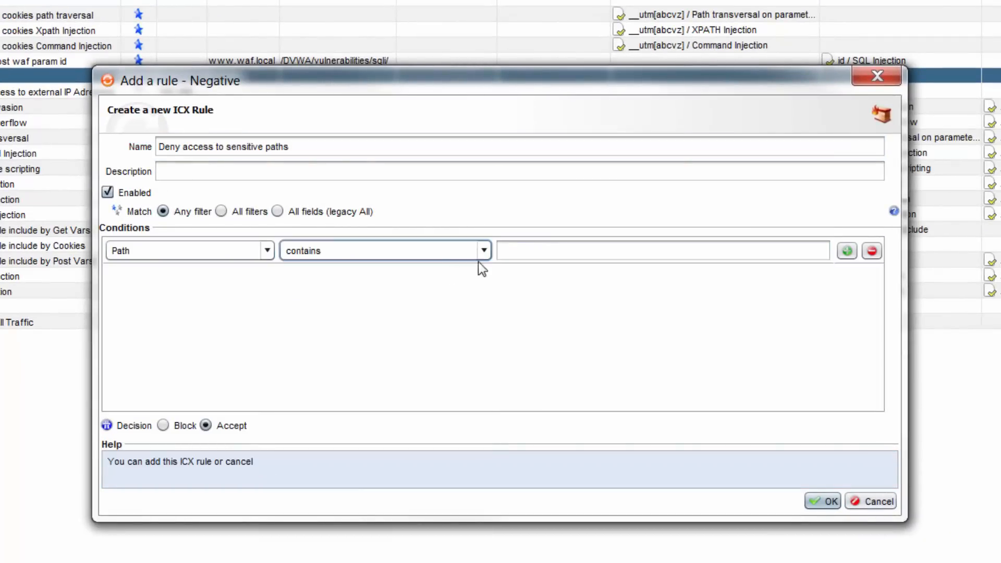
left_click(525, 246)
type("/admin")
Add a second condition, Path contains /phpmyadmin, set the decision to Block and create the sensitive paths rule
left_click(847, 250)
left_click(198, 277)
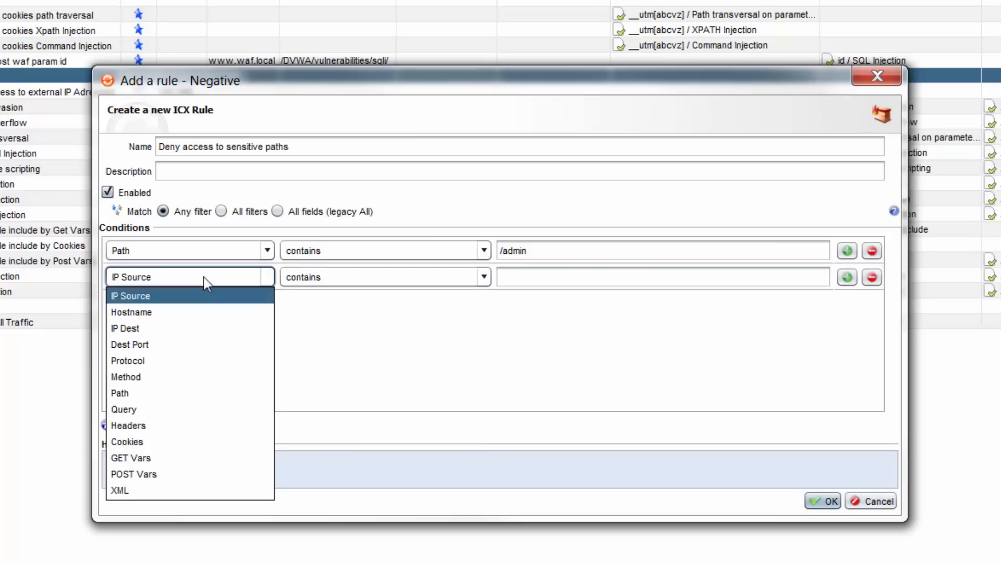
left_click(180, 393)
left_click(528, 278)
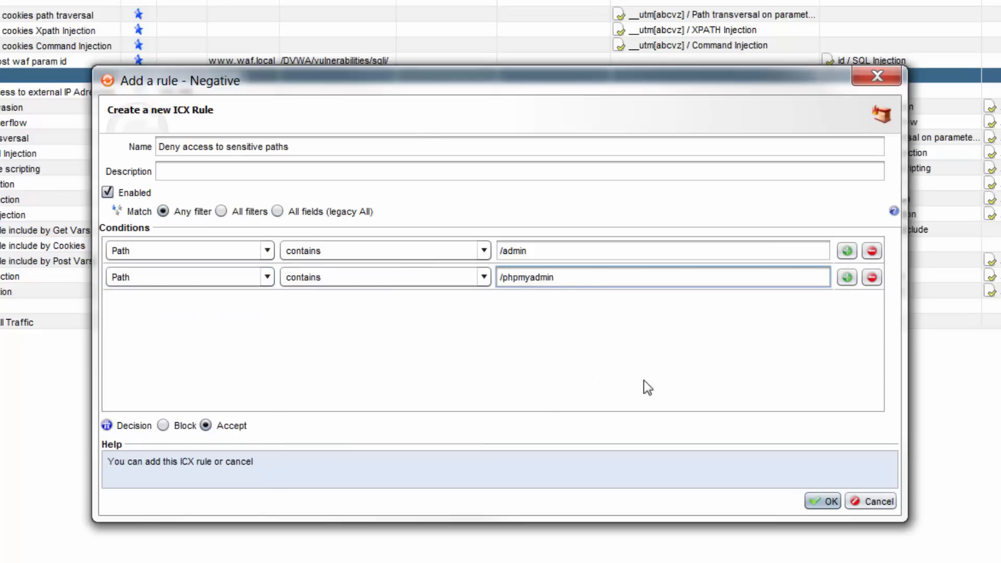
left_click(163, 426)
left_click(823, 502)
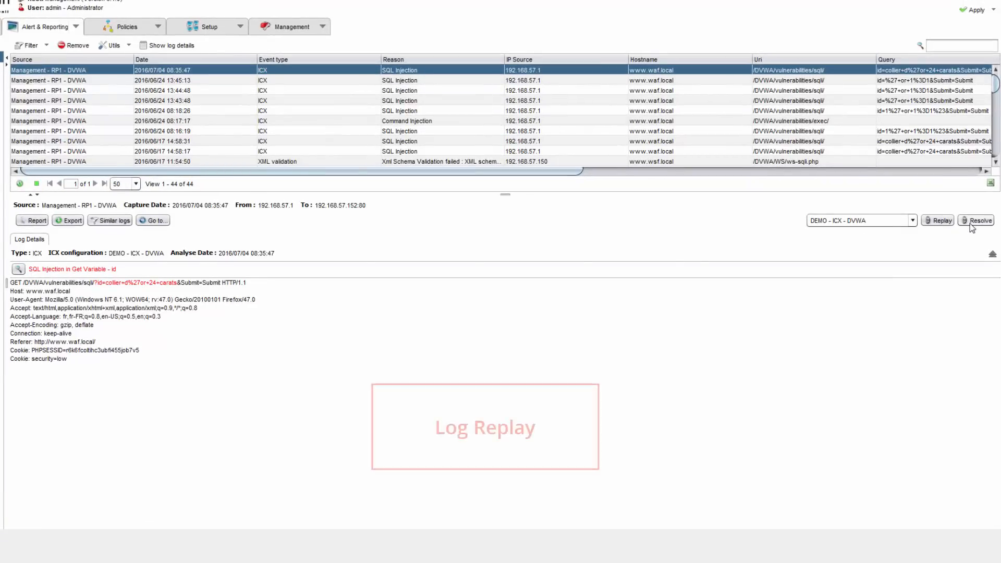
Replay the newest SQL Injection log against the DEMO - ICX - DVWA configuration
left_click(933, 223)
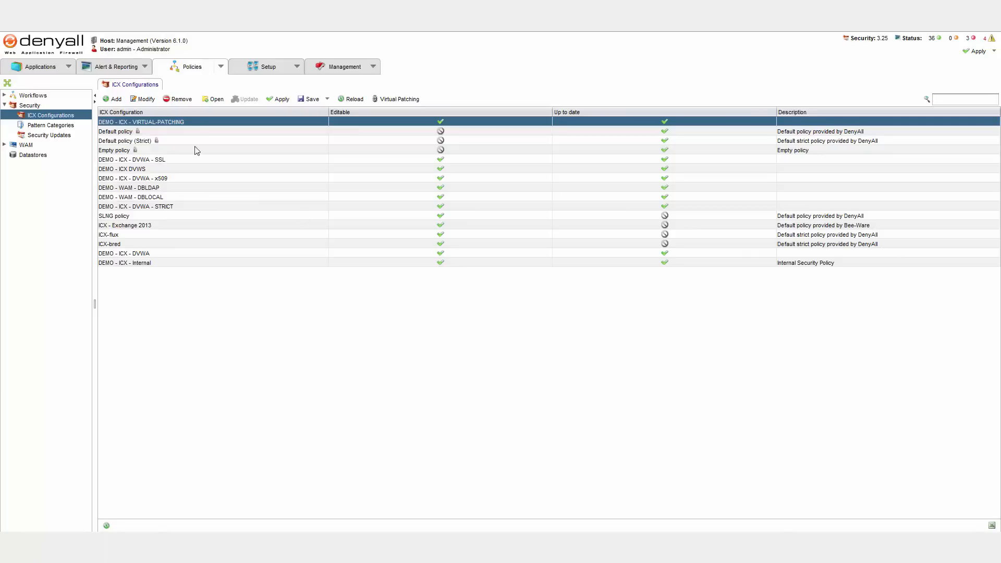
Open the DEMO - ICX - VIRTUAL-PATCHING configuration and inspect its Positive and Default categories
double_click(163, 121)
left_click(135, 125)
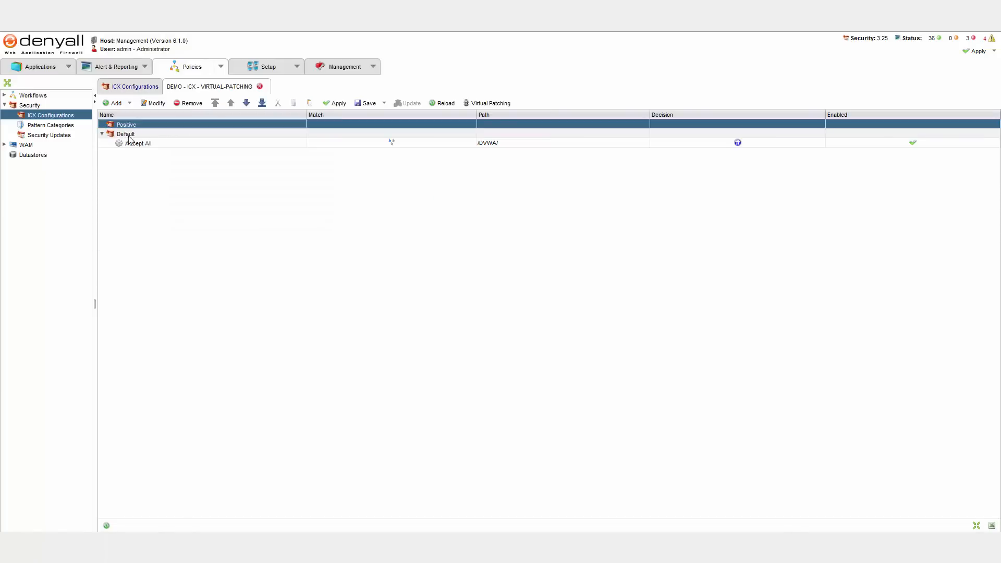
left_click(119, 135)
left_click(102, 134)
left_click(103, 134)
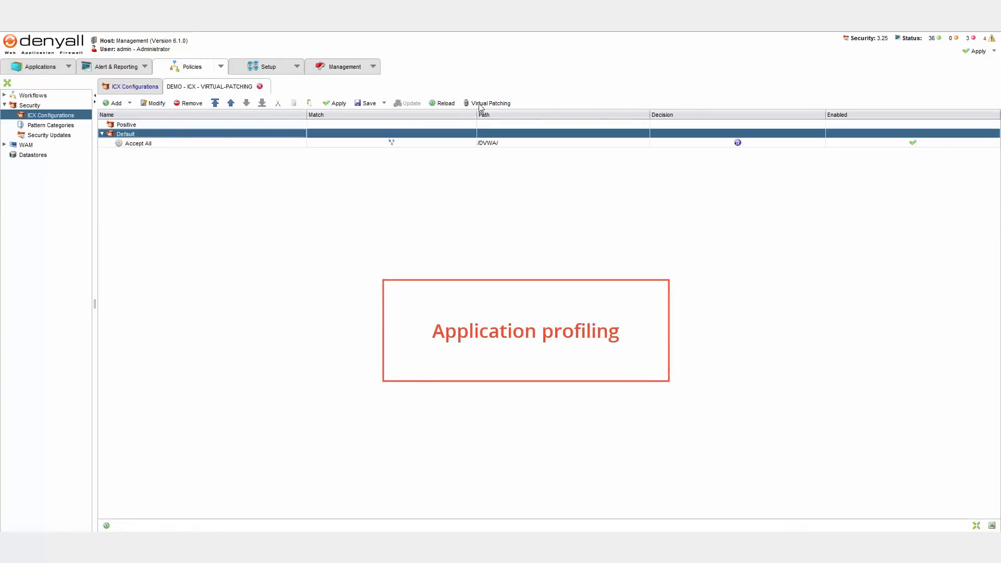
Start Virtual Patching and load BIG_DETECT_REPORT.xml from the Reports folder of Vulnerability Manager as the Detect report
left_click(481, 104)
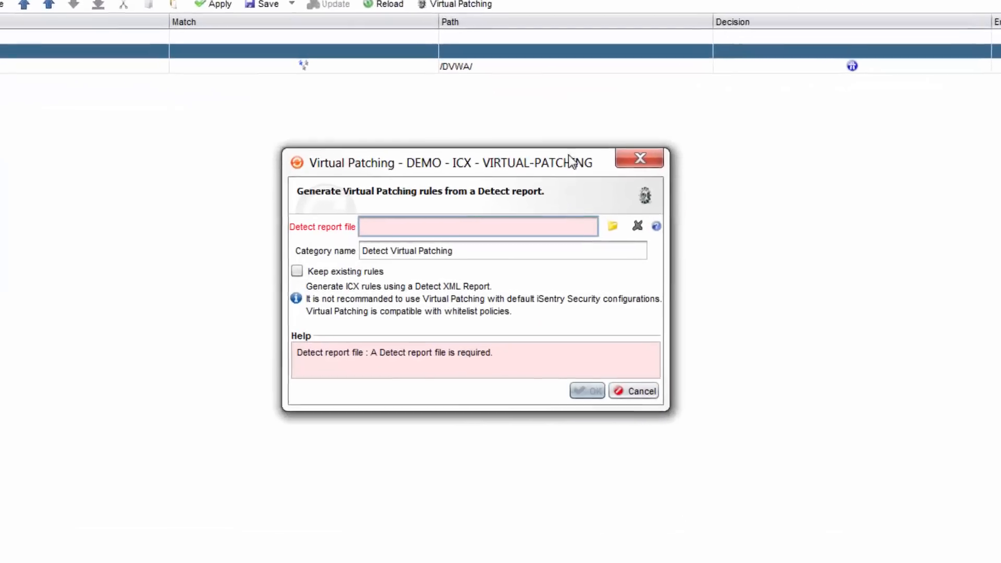
left_click(586, 246)
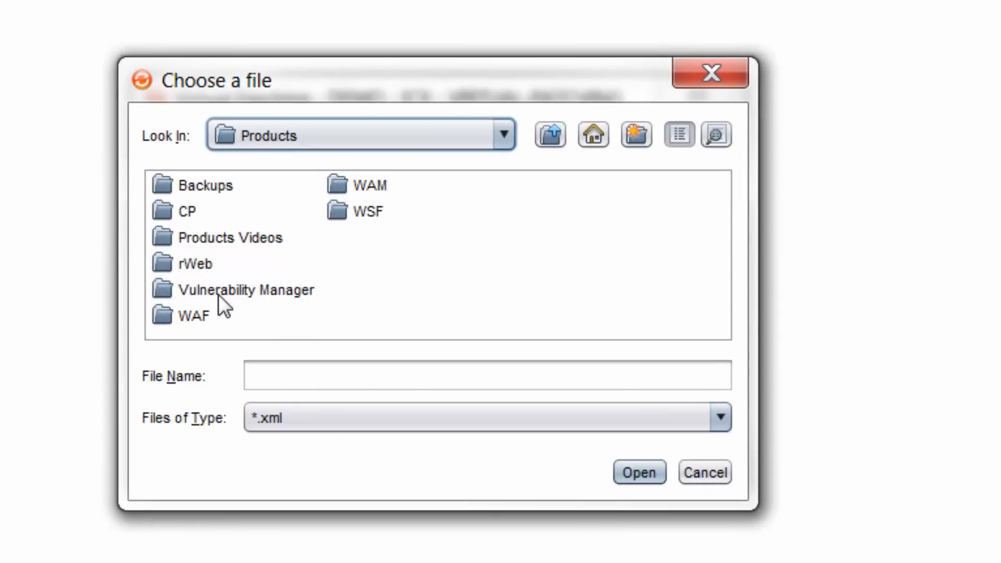
left_click(219, 294)
left_click(220, 294)
double_click(164, 287)
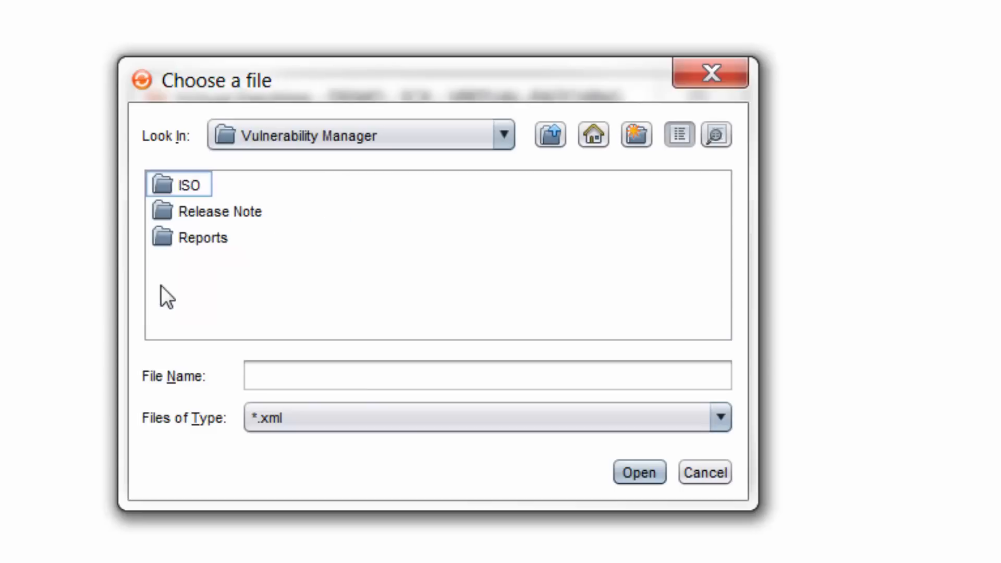
double_click(171, 241)
left_click(232, 239)
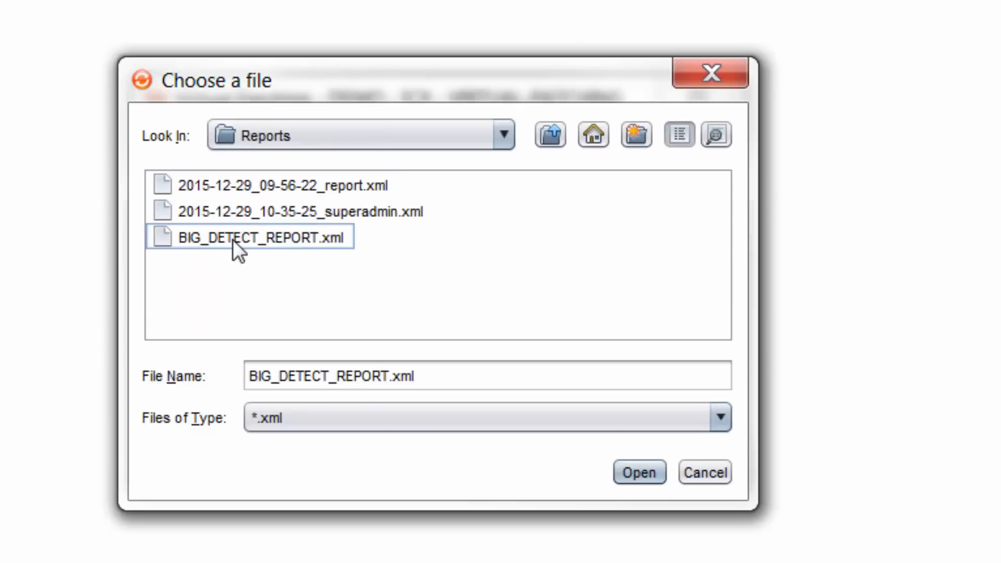
left_click(641, 478)
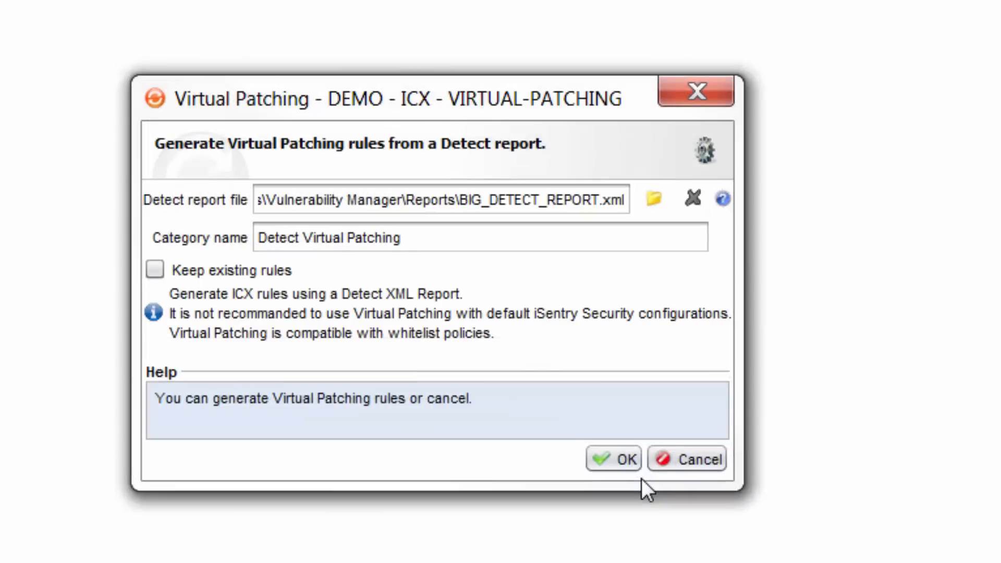
Generate the Detect Virtual Patching rules without keeping existing rules and dismiss the resulting notice
left_click(186, 272)
left_click(184, 270)
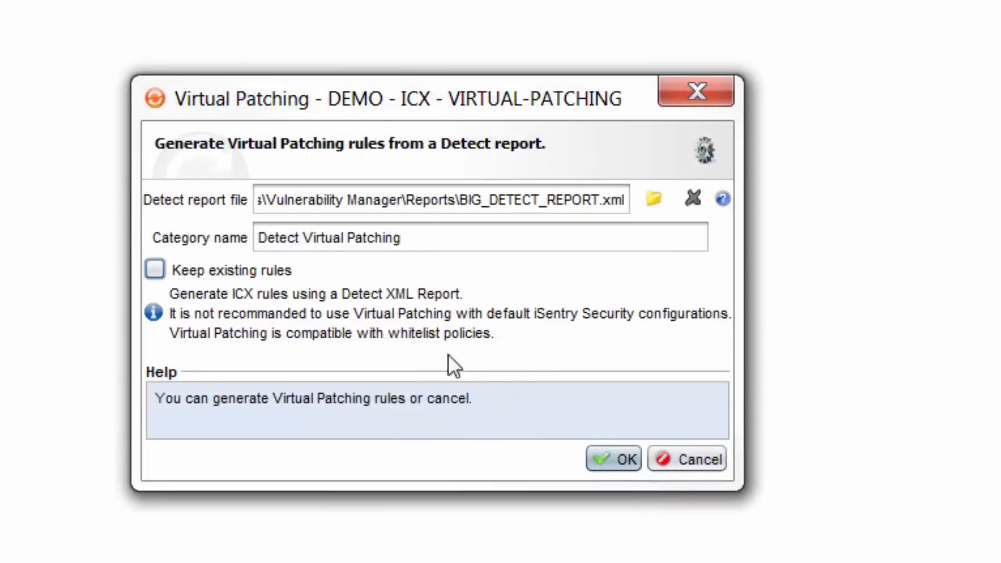
left_click(615, 459)
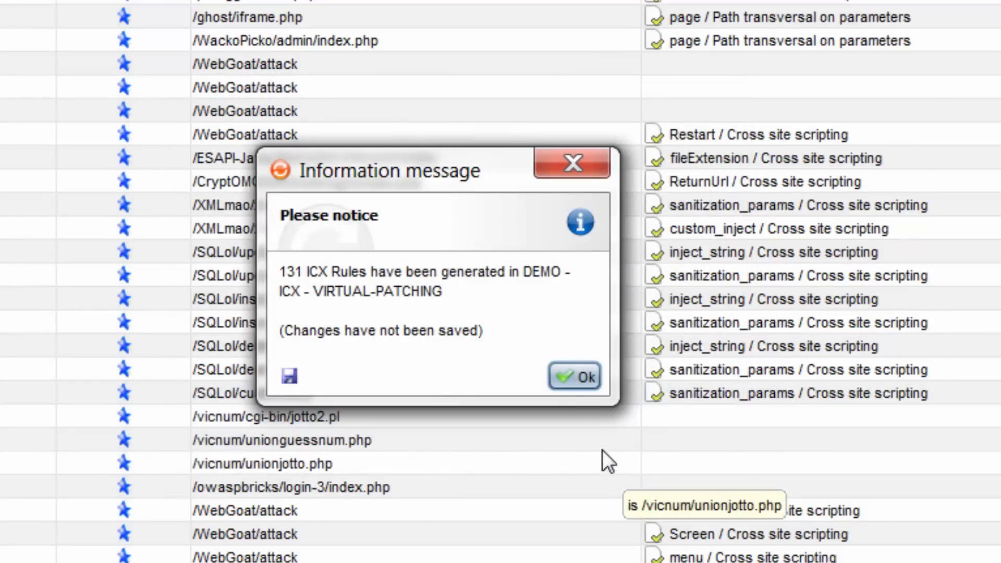
left_click_drag(269, 270, 451, 315)
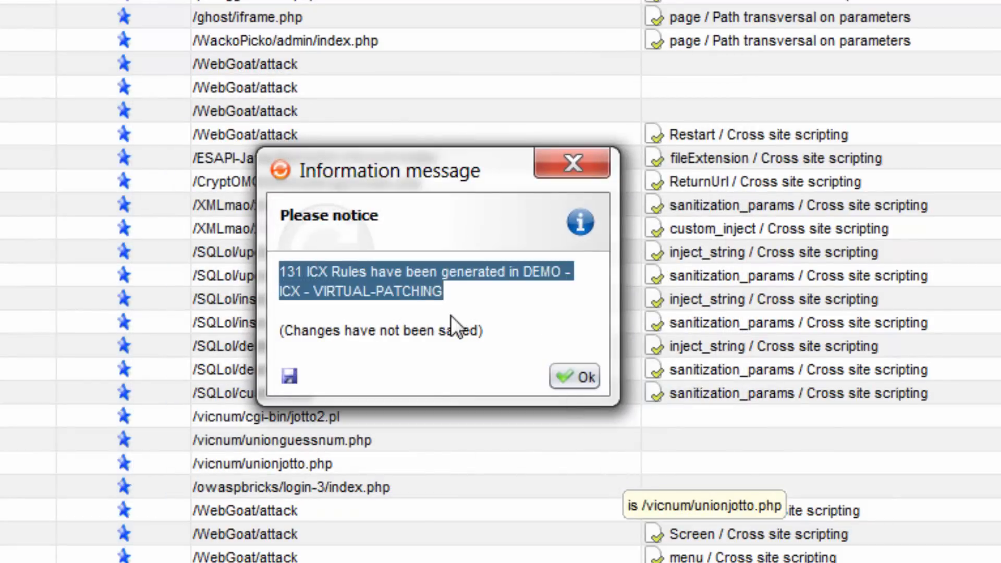
left_click(454, 318)
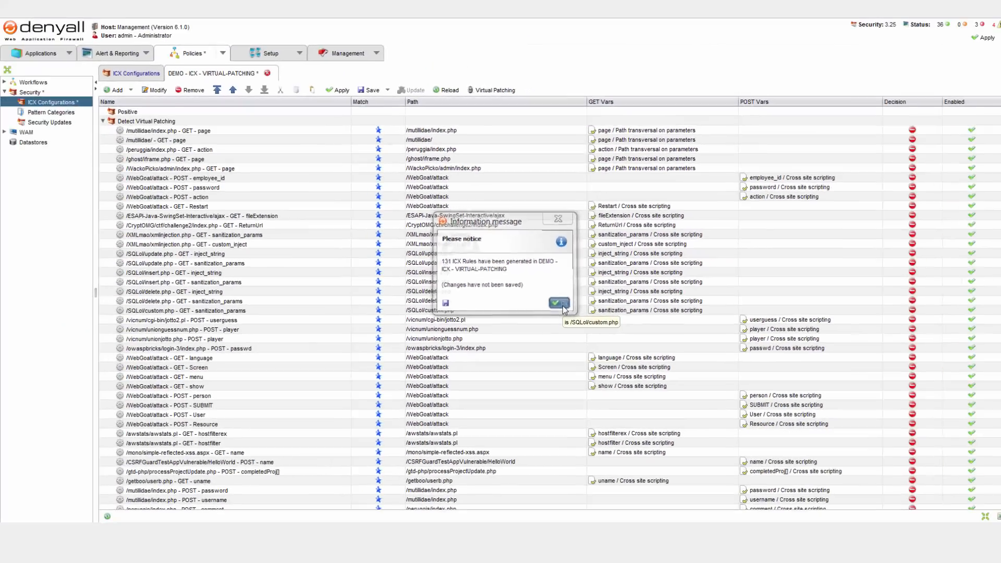
left_click(574, 376)
Review the generated Detect Virtual Patching rules with their paths, variables and decisions, down to the Default category
left_click(499, 131)
scroll(499, 320, "down", 9)
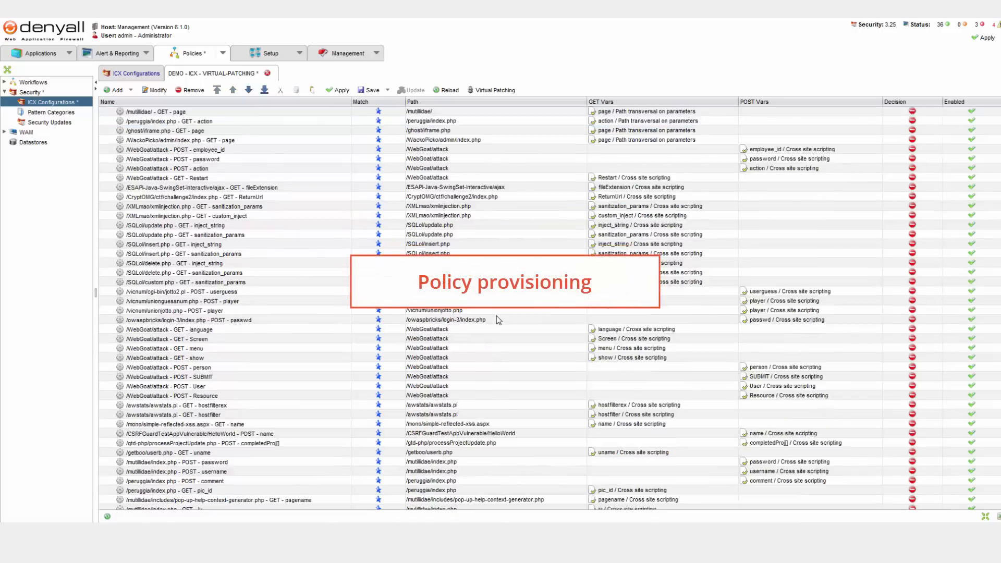
scroll(498, 319, "down", 20)
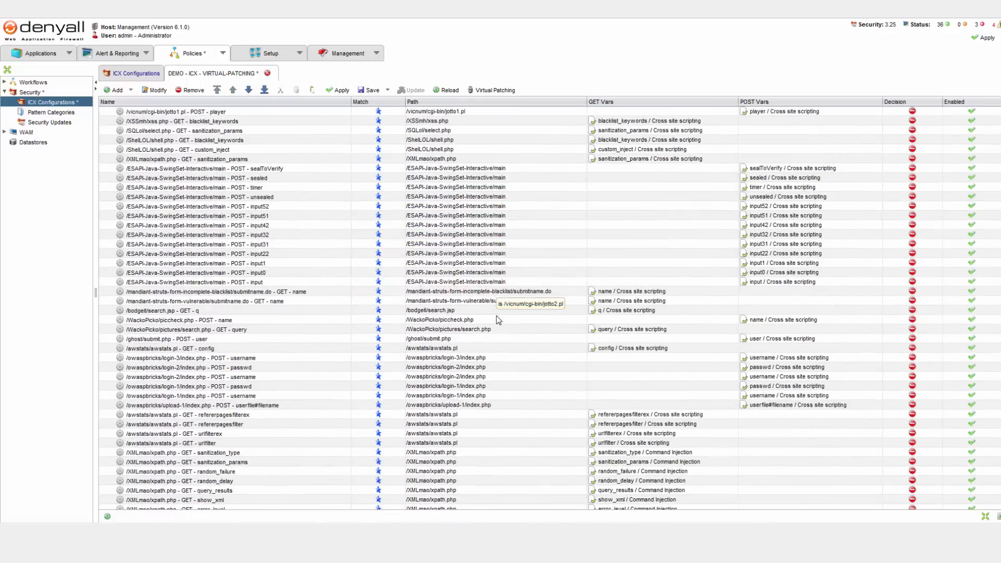
scroll(499, 320, "down", 2)
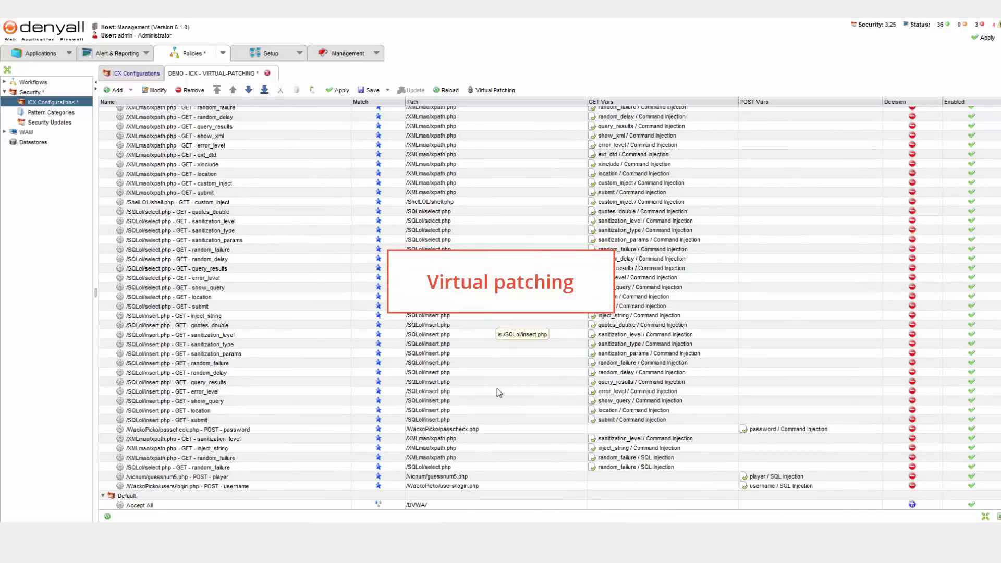
left_click(494, 487)
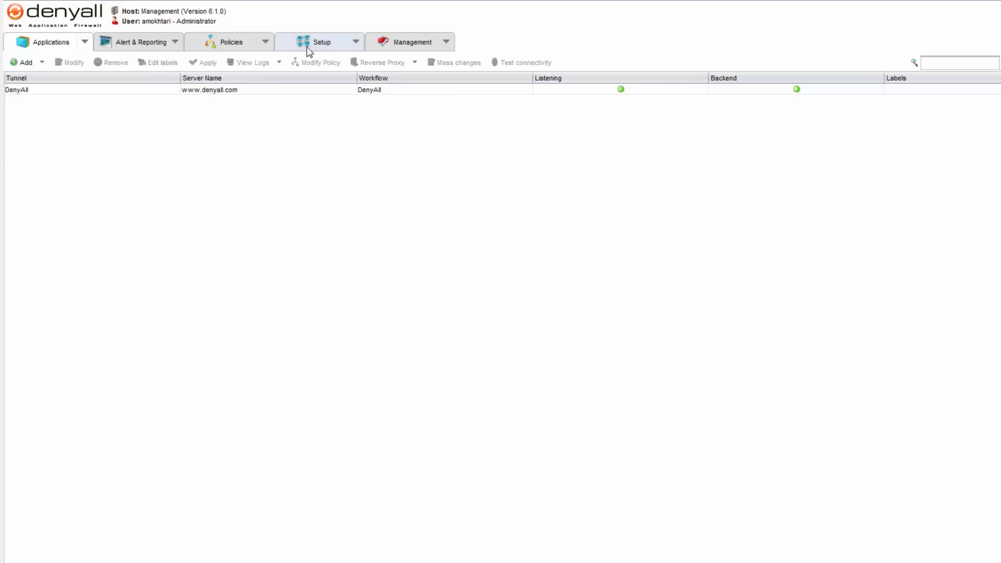
Add an associated i-Box named Managed with IP address 10.1.5.136 to the boxes in the setup
left_click(308, 46)
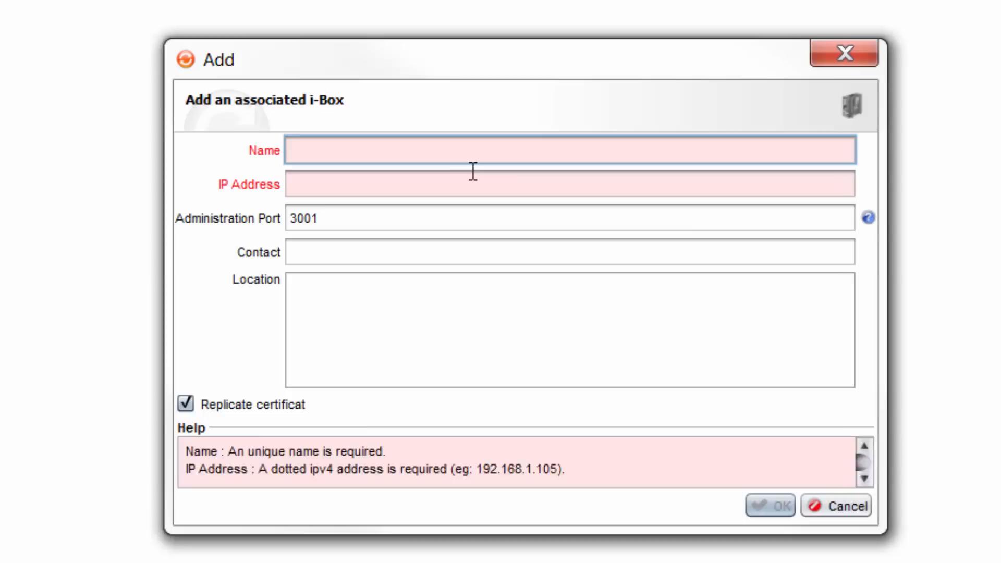
type("Managed")
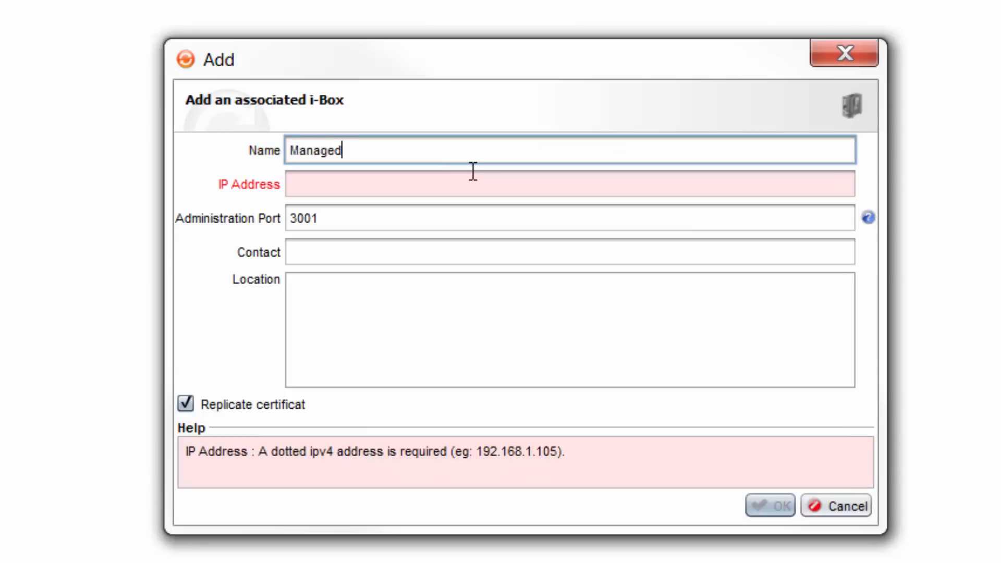
key("Tab")
type("10.1.5.136")
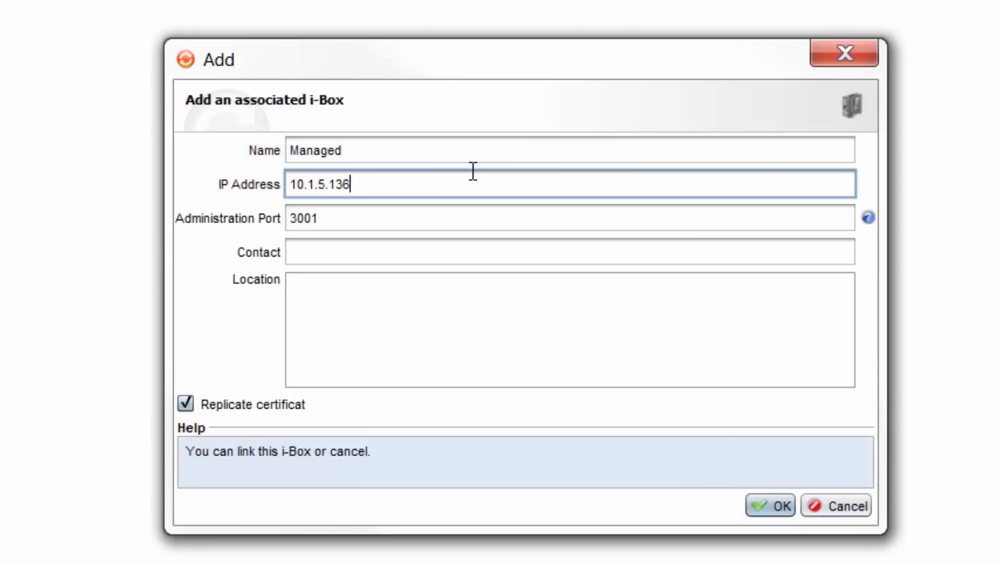
left_click(791, 508)
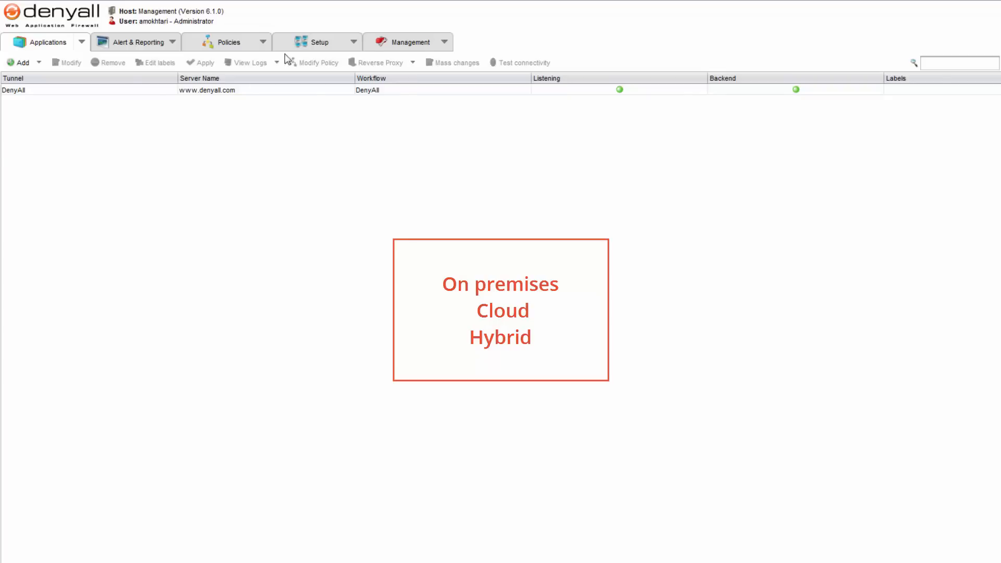
left_click(299, 46)
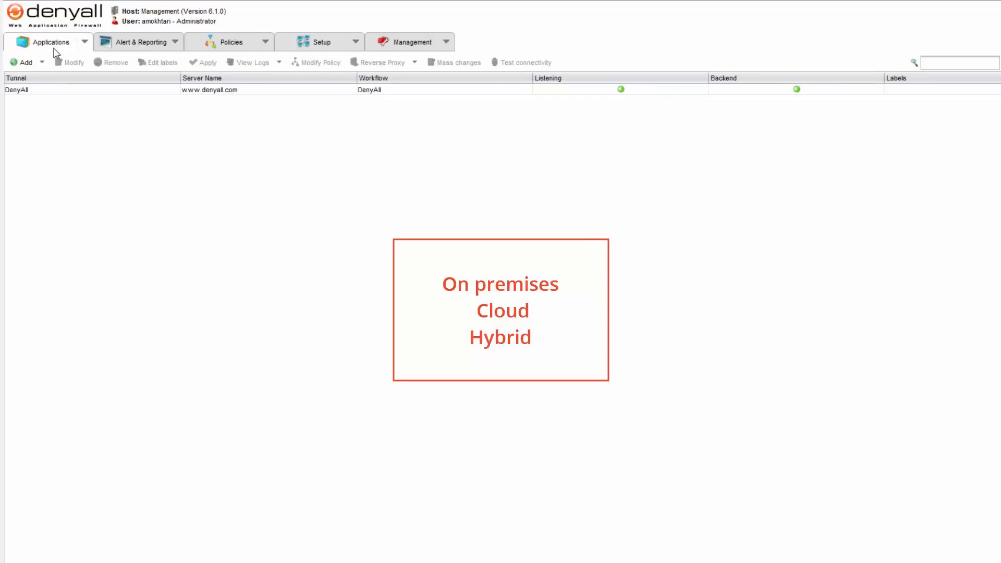
Enable high availability on the DenyAll tunnel's incoming network settings with the virtual IP 10.1.5.137
left_click(60, 90)
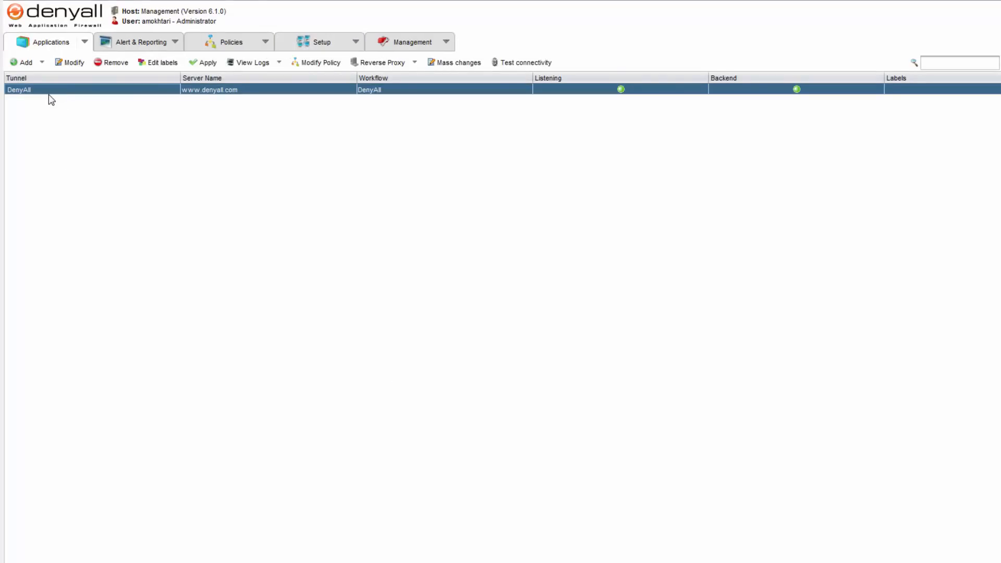
double_click(51, 96)
left_click(509, 191)
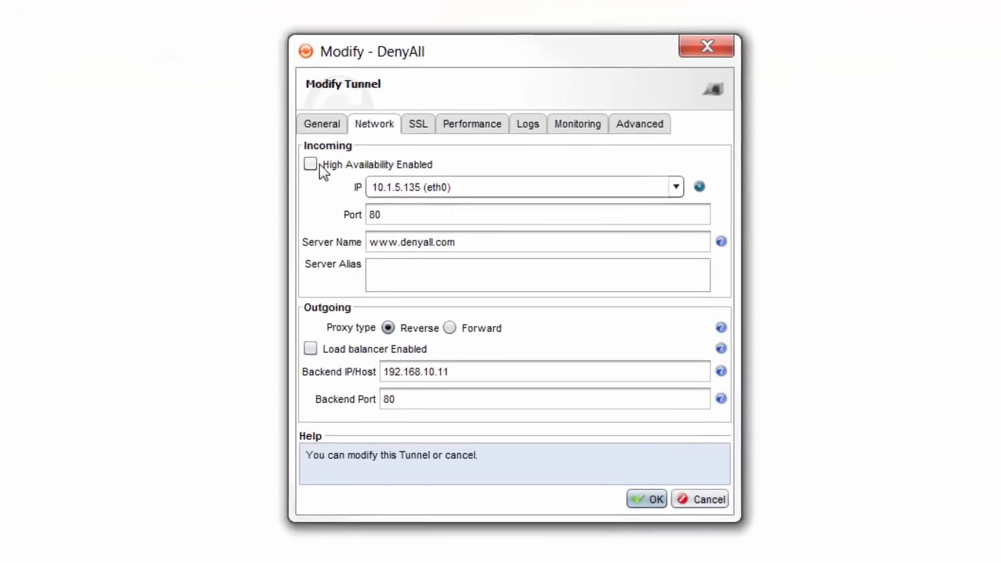
left_click(320, 166)
left_click(421, 187)
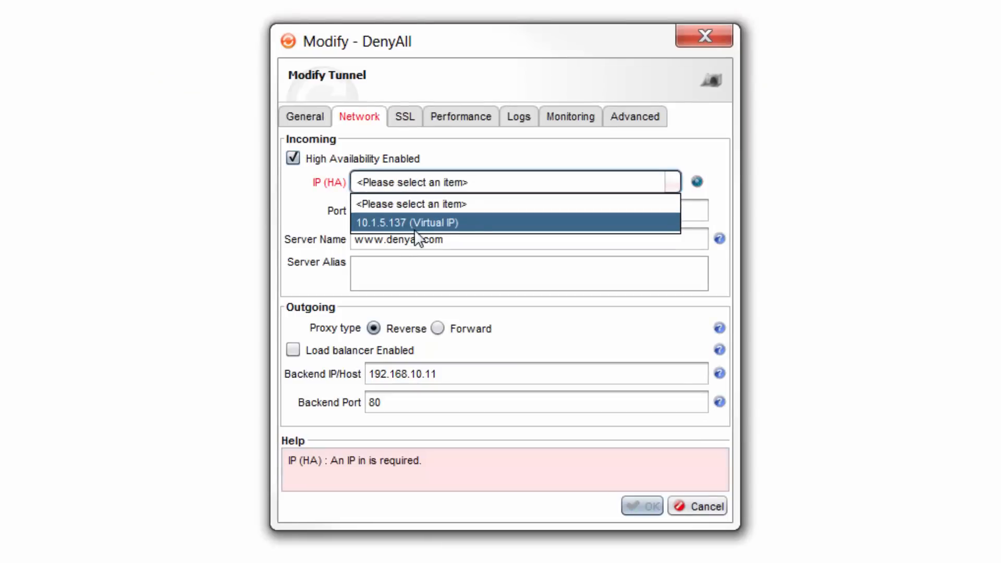
left_click(469, 228)
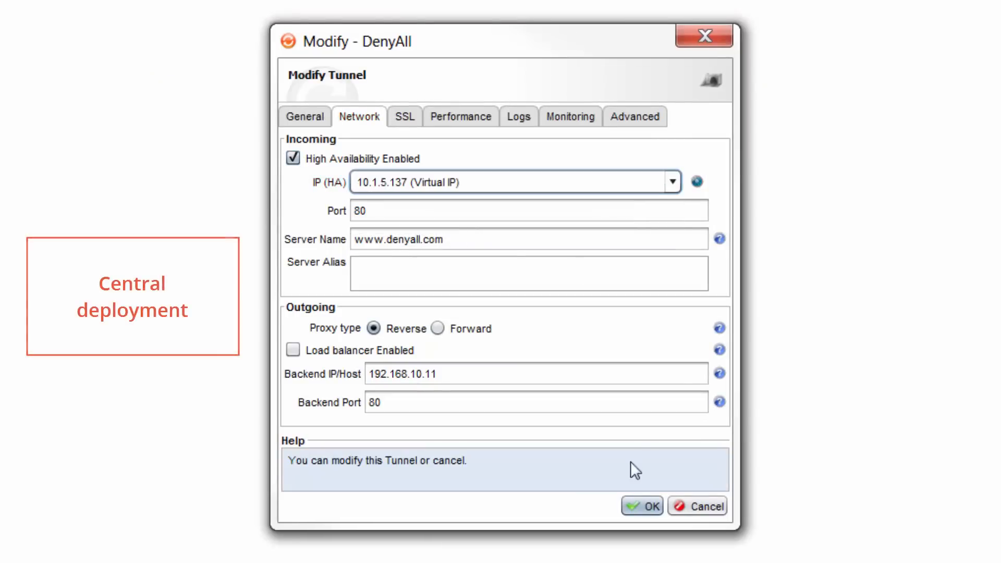
left_click(643, 509)
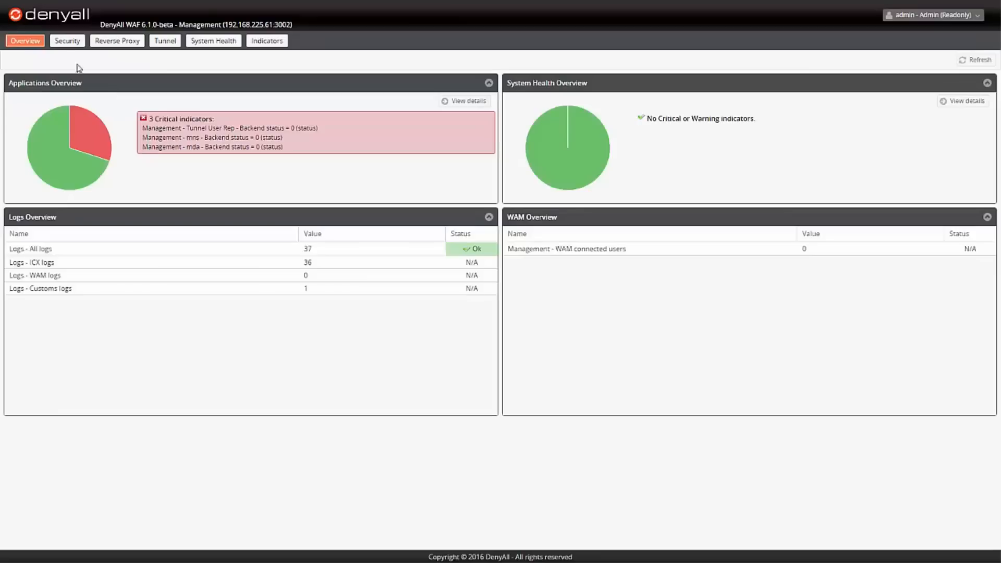
In the monitoring dashboard, display the security attacks on Management - RP1 - Tunnel User Rep for the last 15 minutes and generate their report
left_click(64, 44)
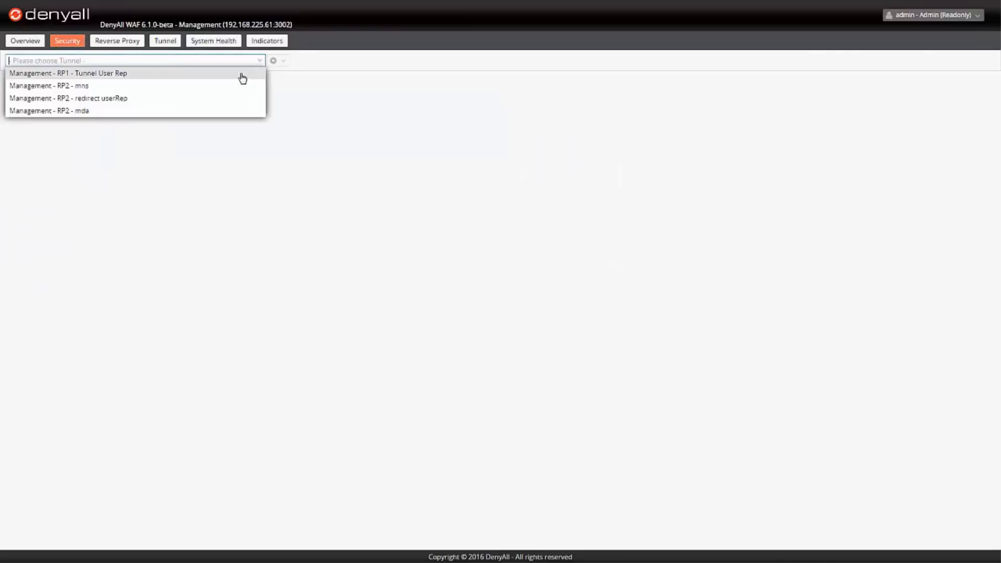
left_click(242, 78)
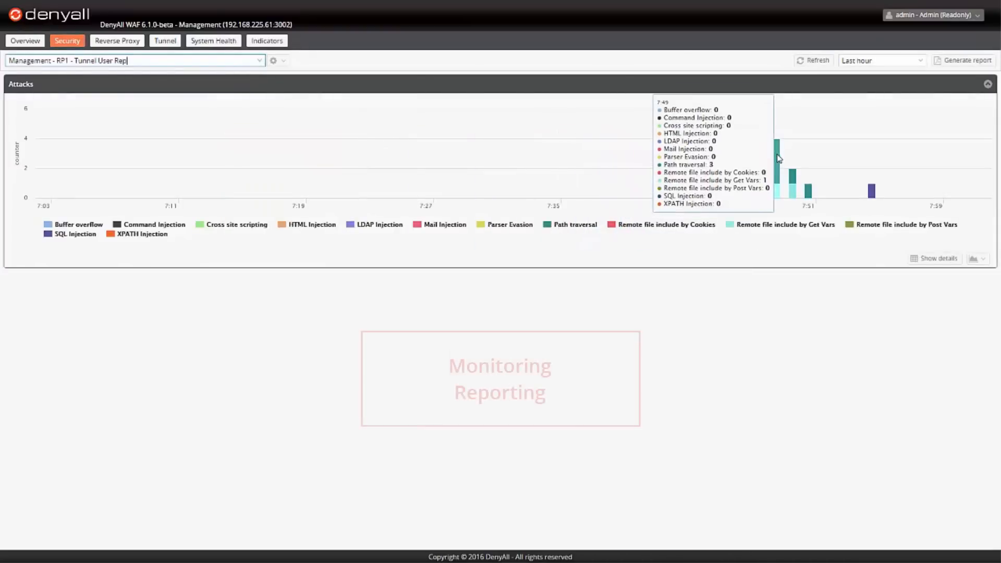
left_click(916, 59)
left_click(915, 70)
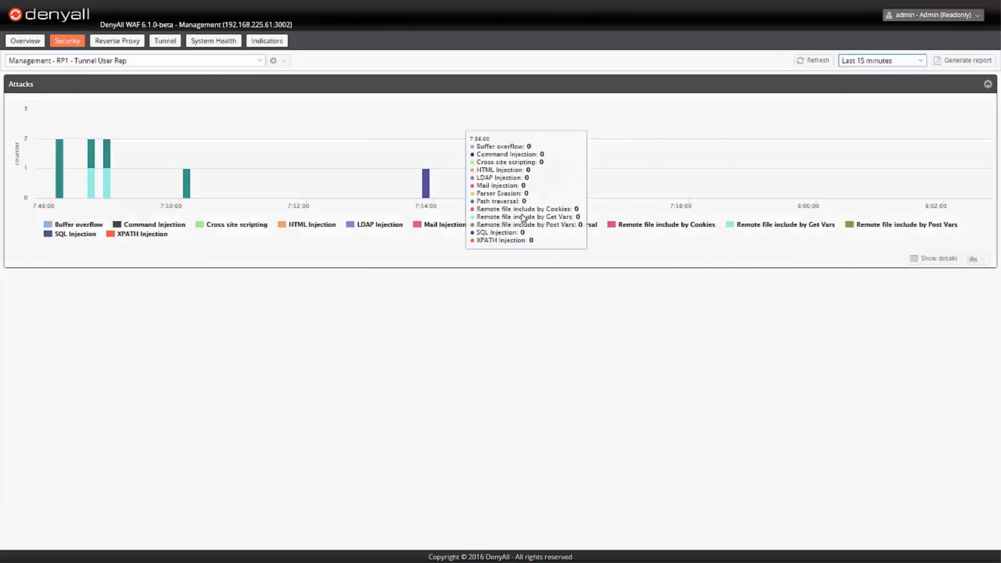
left_click(973, 62)
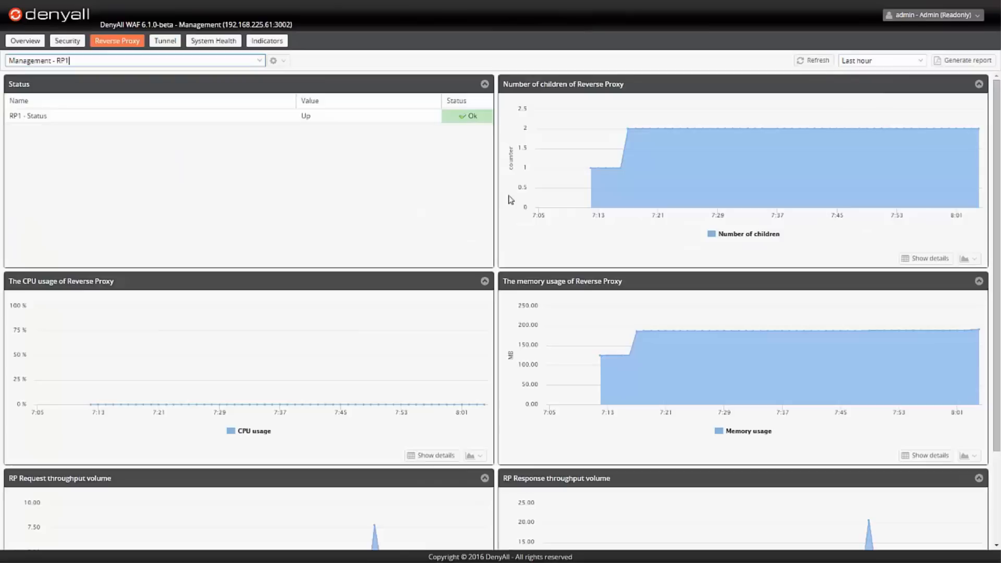
Review the RP1 reverse proxy charts and generate the last hour's health report for Management - RP1 - Tunnel User Rep
scroll(483, 220, "down", 2)
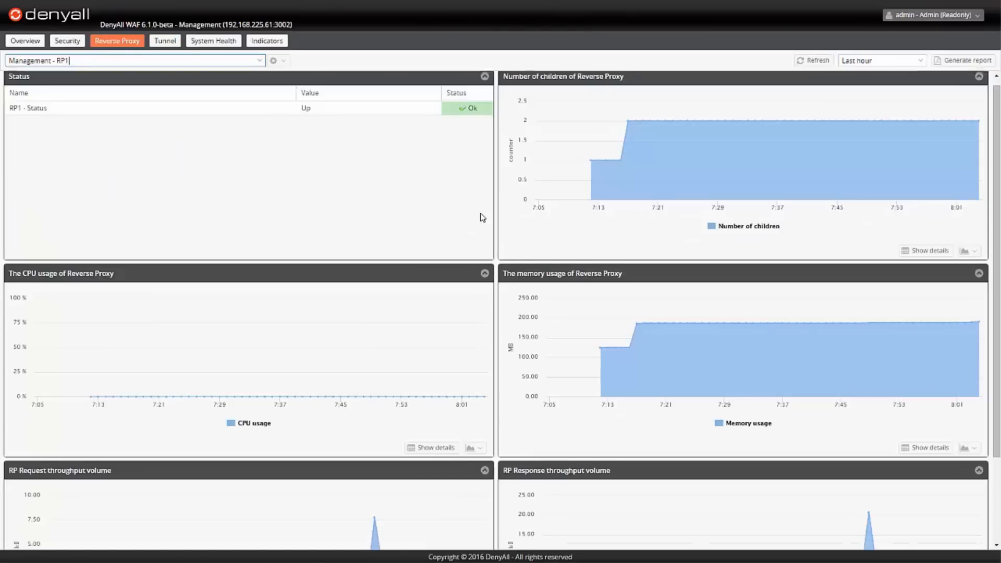
scroll(483, 220, "up", 2)
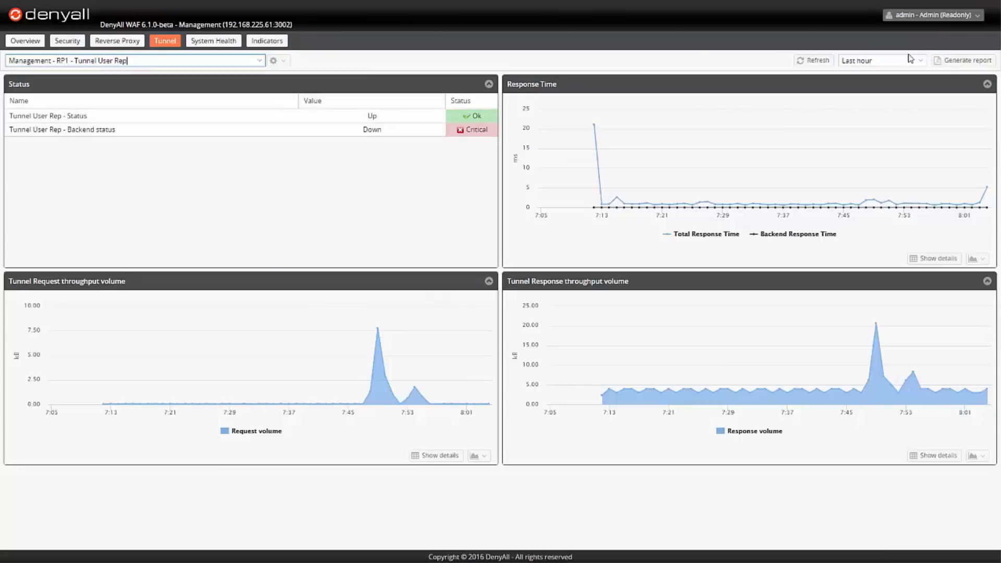
left_click(964, 62)
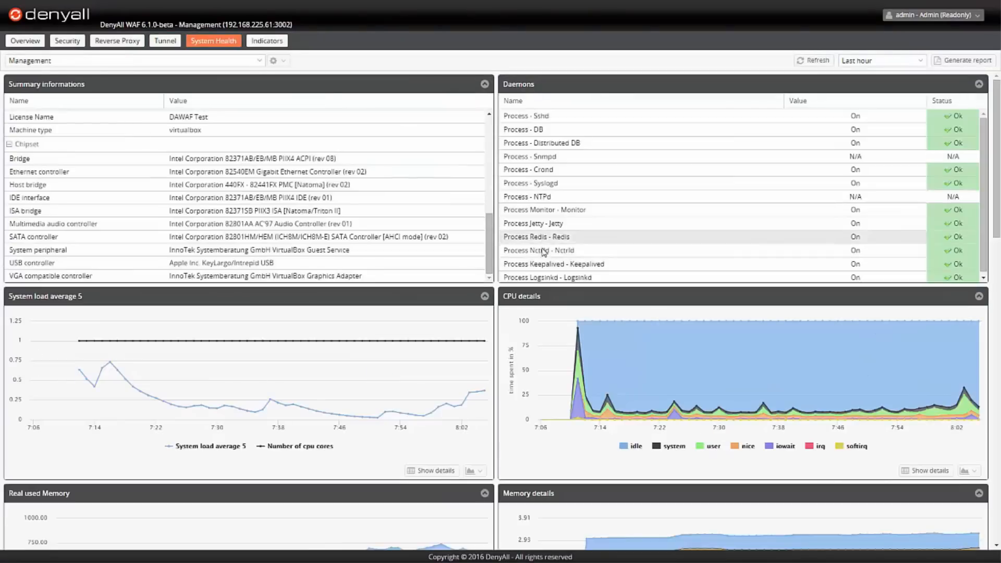
Examine the Management box's system health charts, from system load, CPU and memory down to JVM, traffic and device links
scroll(544, 252, "down", 10)
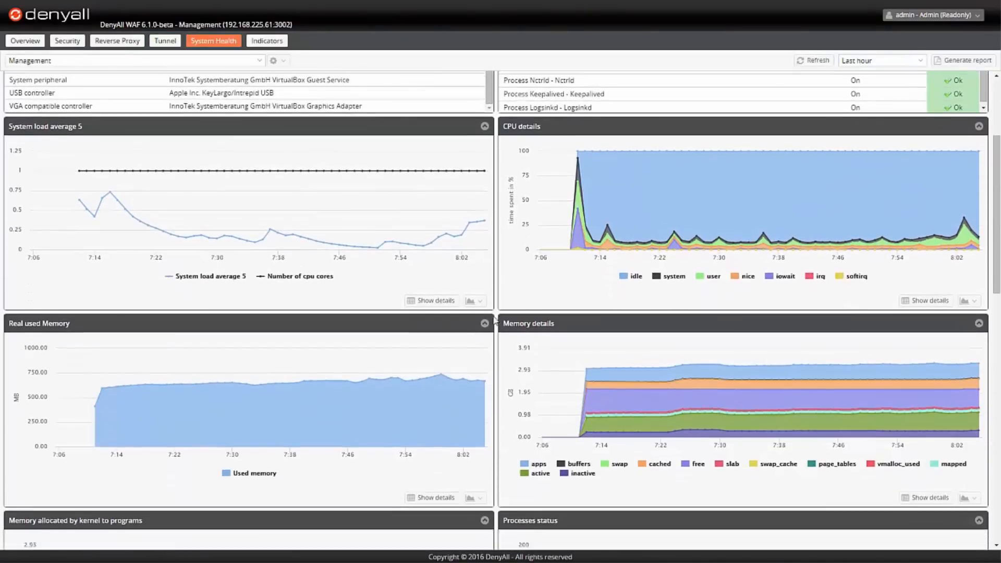
scroll(496, 316, "down", 2)
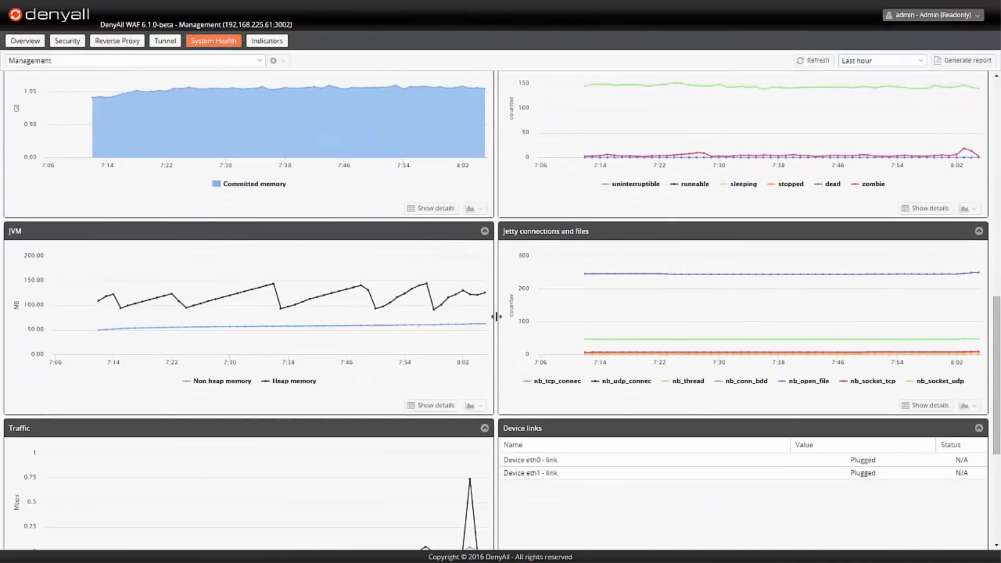
scroll(496, 316, "down", 4)
scroll(336, 163, "down", 1)
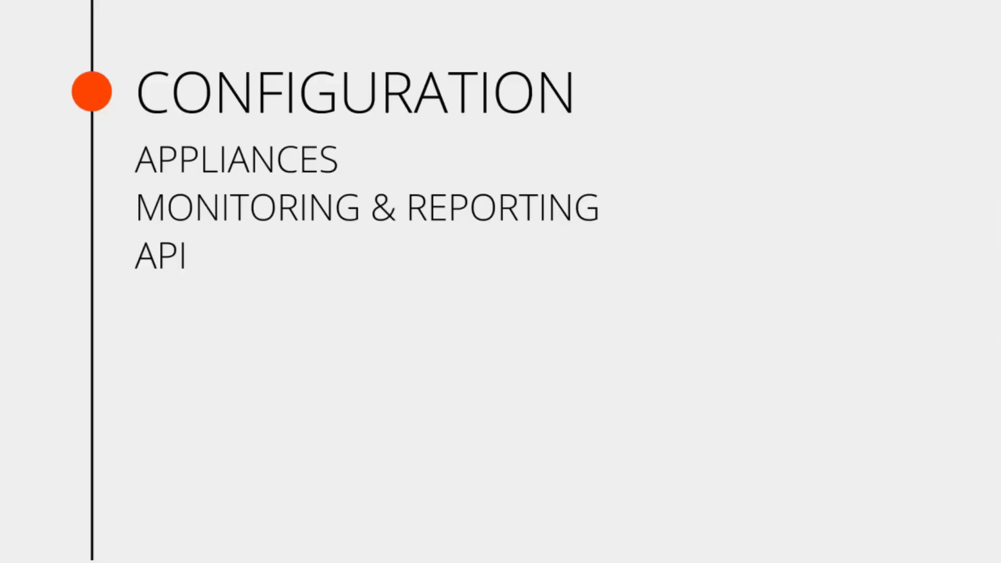